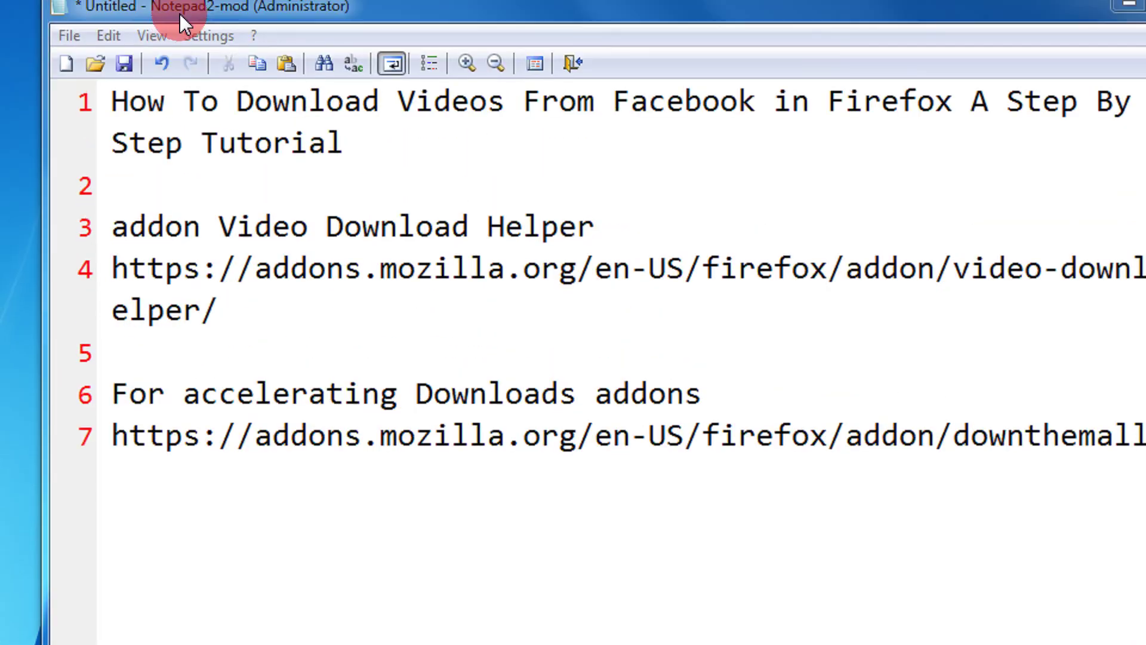
Append ' (optional)' to the line 6 add-on heading, then select the line 4 Video DownloadHelper URL
{"action": "left_click_drag", "start_coordinate": [240, 237], "coordinate": [618, 240]}
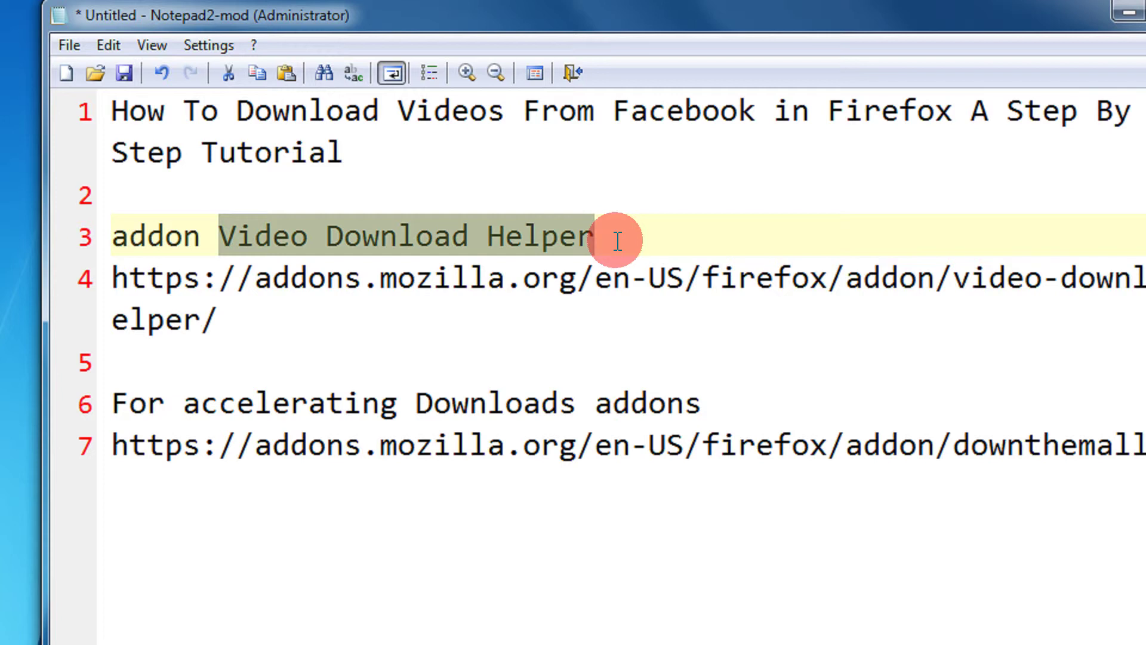
{"action": "left_click_drag", "start_coordinate": [275, 316], "coordinate": [52, 281]}
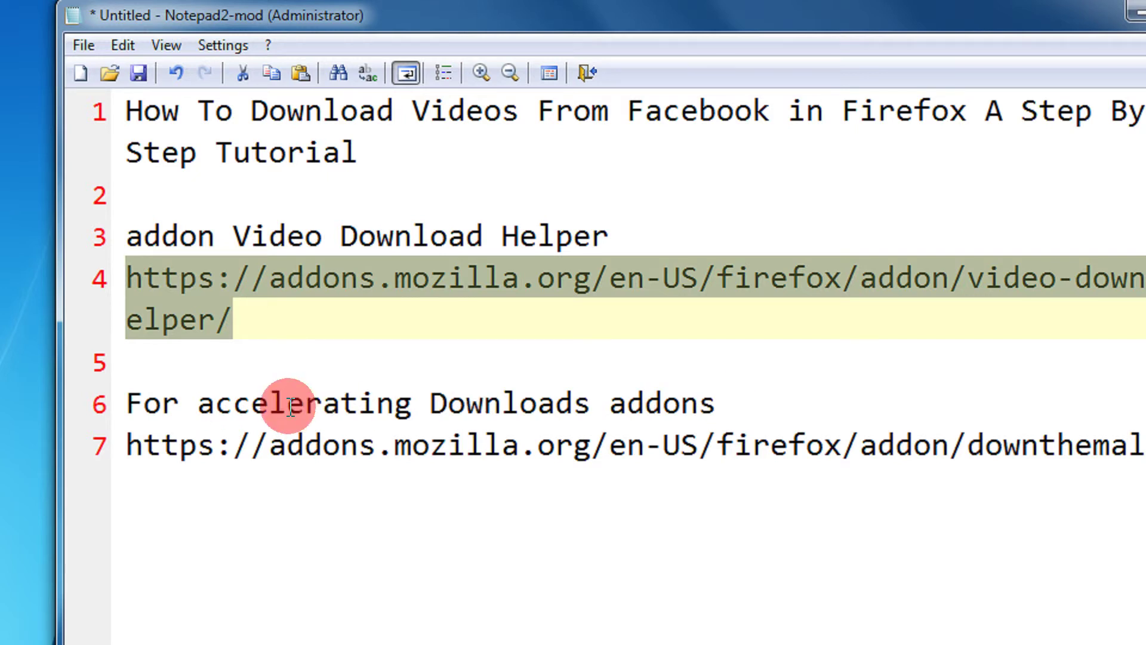
{"action": "left_click", "coordinate": [282, 433]}
{"action": "left_click", "coordinate": [751, 399]}
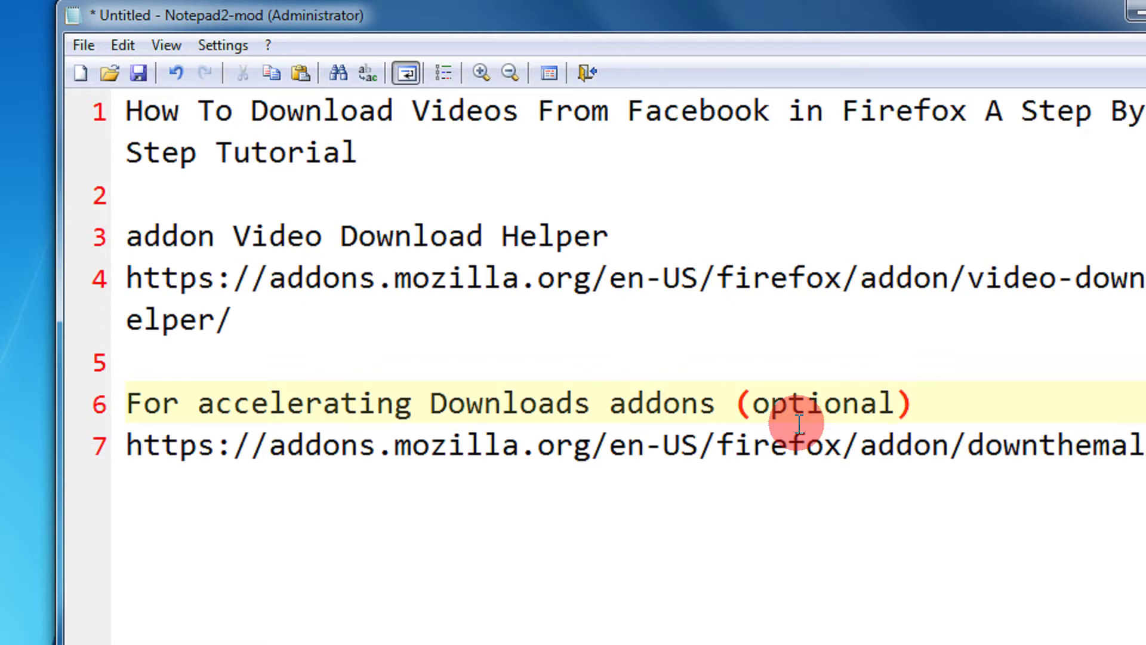
{"action": "left_click_drag", "start_coordinate": [239, 324], "coordinate": [102, 287]}
{"action": "right_click", "coordinate": [177, 281]}
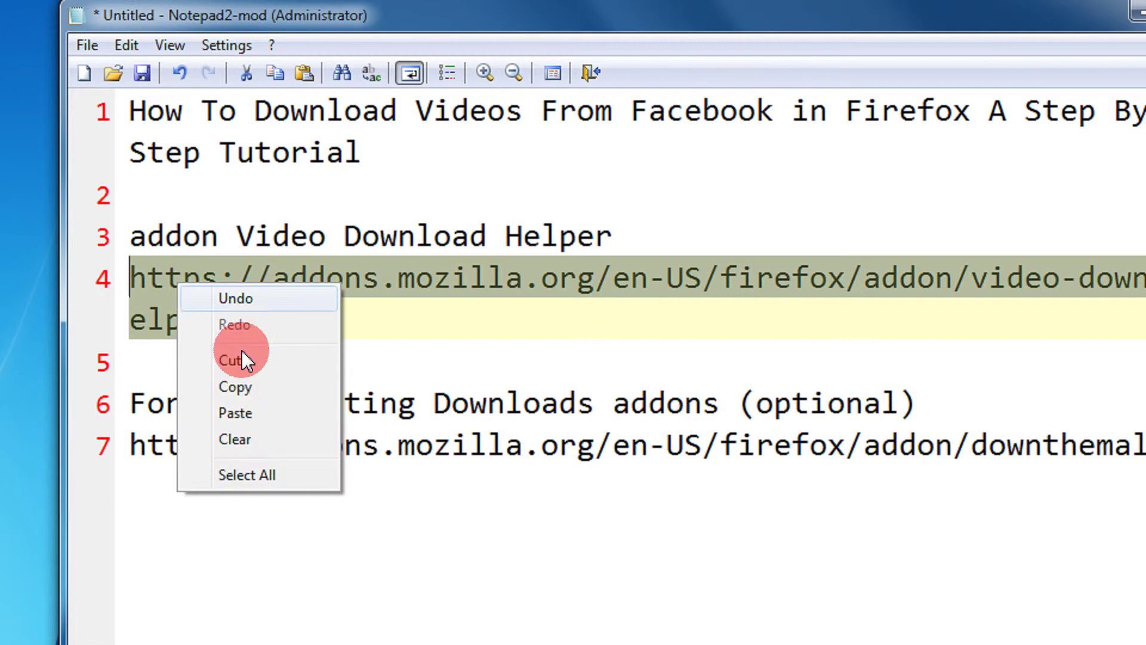
Copy the Video DownloadHelper URL from the notes and load its add-on page in Firefox
{"action": "left_click", "coordinate": [259, 388]}
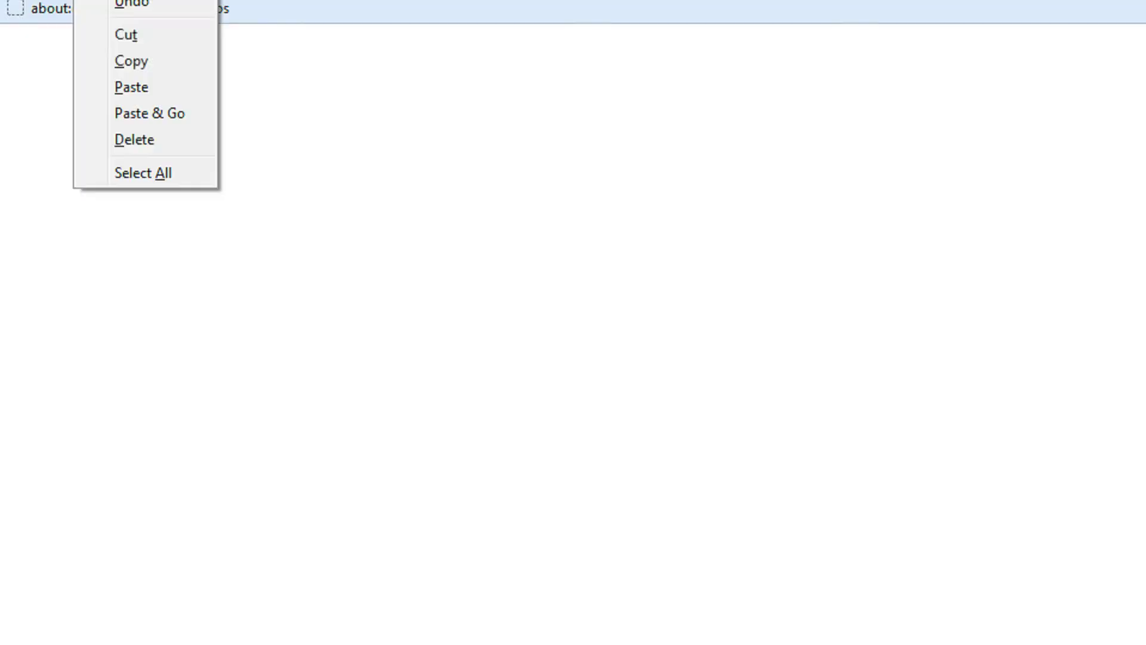
{"action": "right_click", "coordinate": [81, 3]}
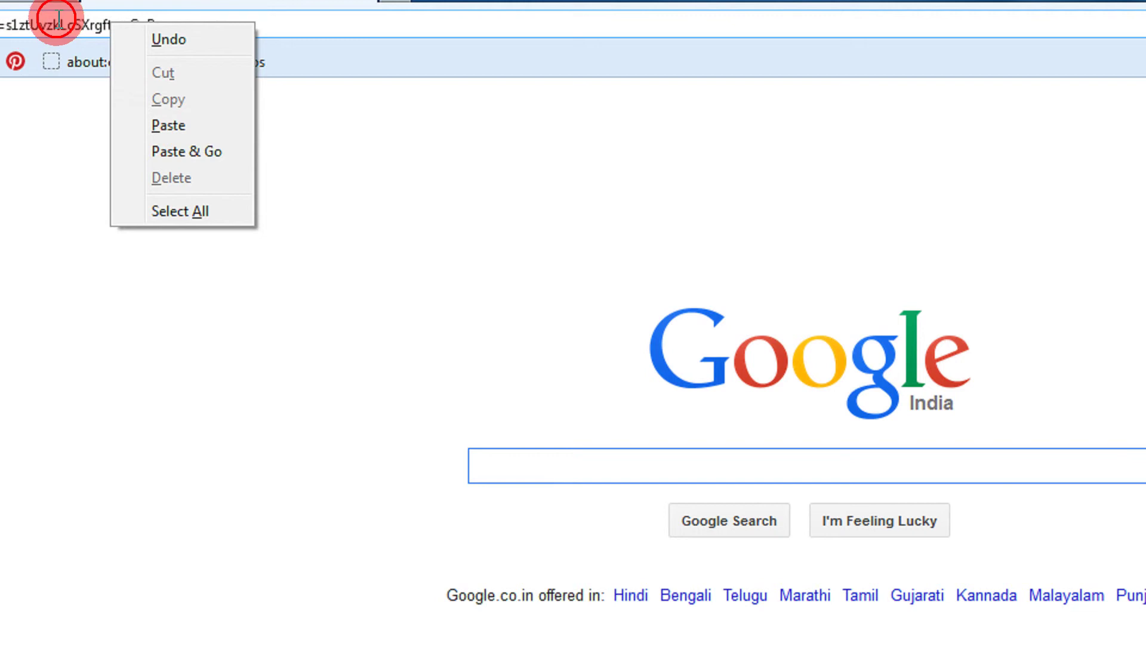
{"action": "left_click", "coordinate": [56, 21]}
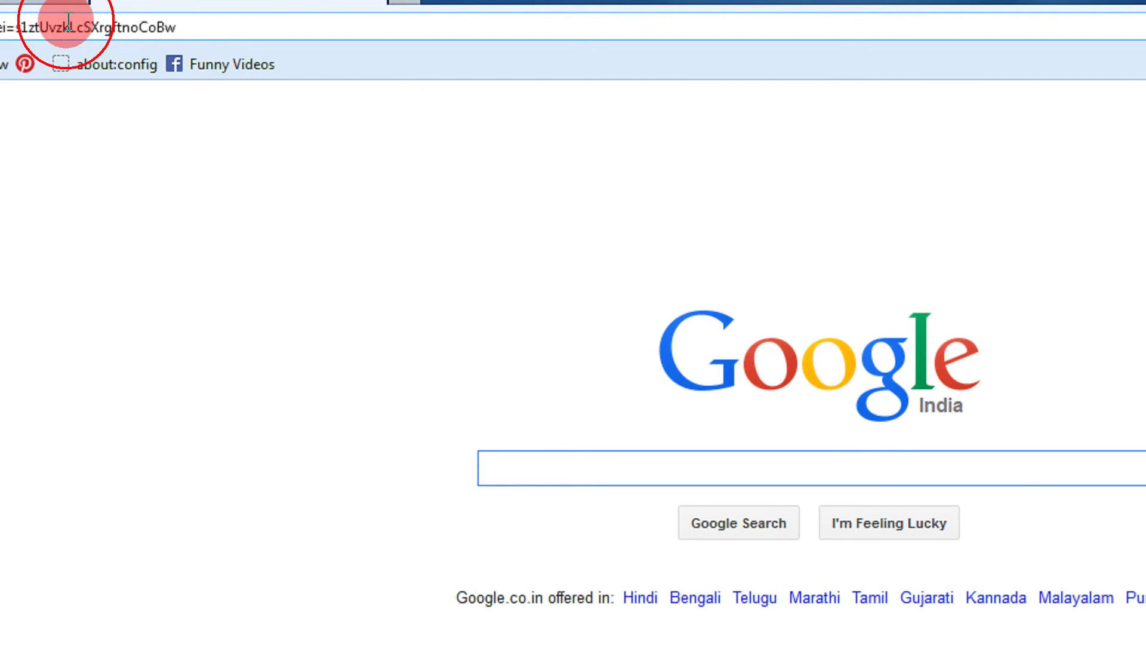
{"action": "left_click", "coordinate": [58, 19]}
{"action": "key", "text": "ctrl+v"}
{"action": "key", "text": "Return"}
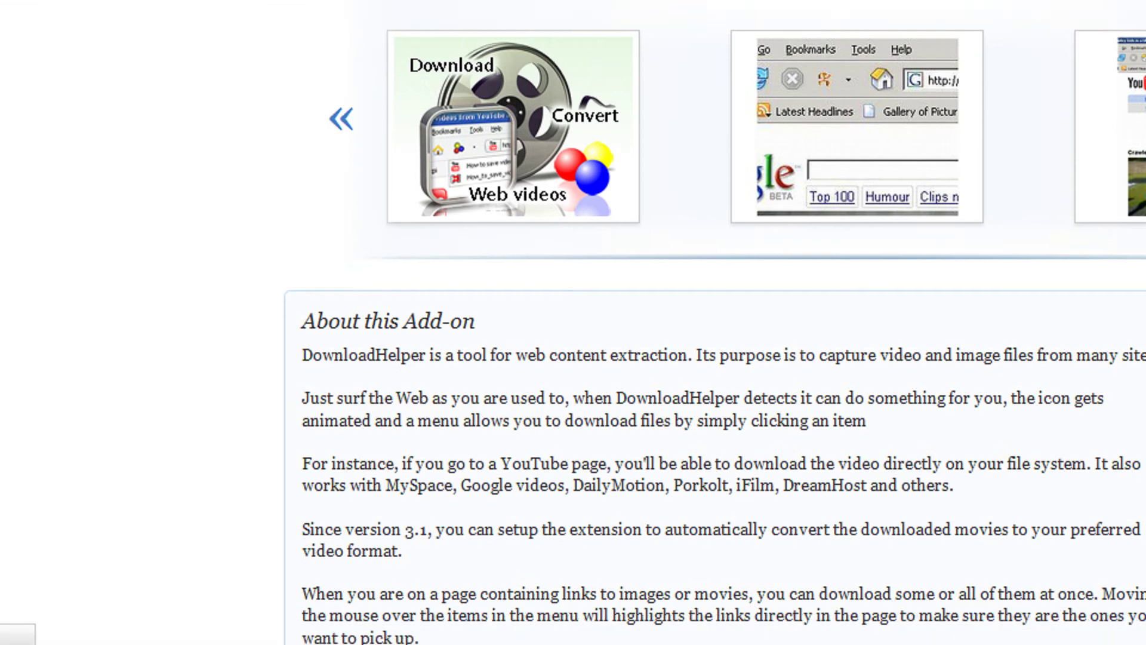
Copy the DownThemAll URL and open its add-on page in a new tab with Paste & Go
{"action": "key", "text": "alt+Tab"}
{"action": "right_click", "coordinate": [851, 55]}
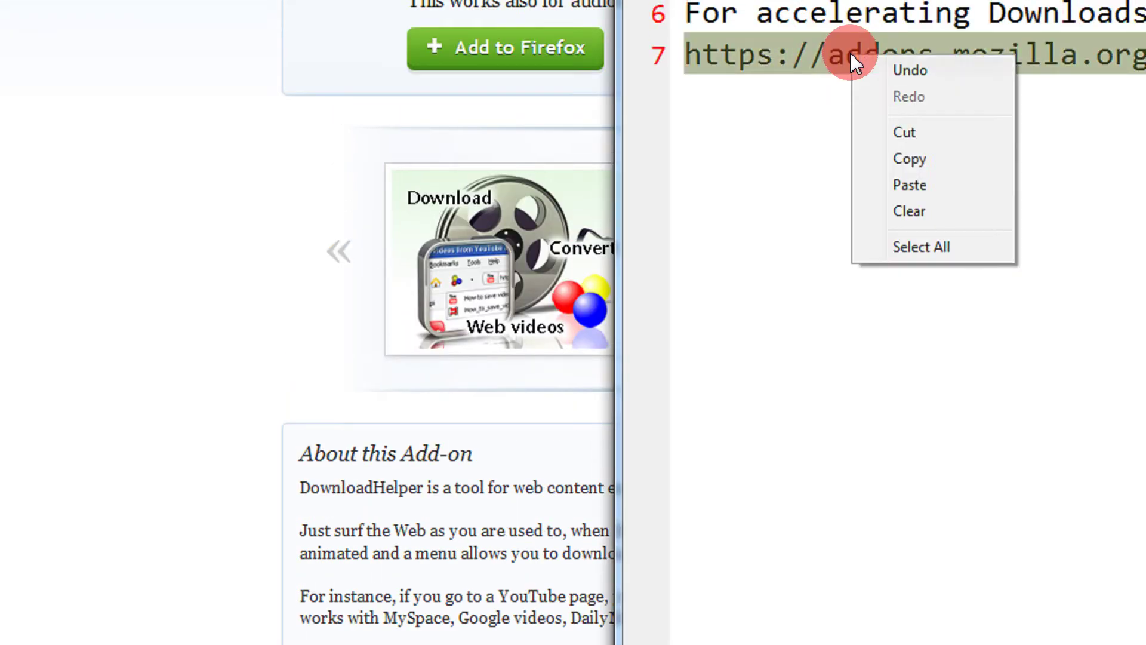
{"action": "left_click", "coordinate": [927, 153]}
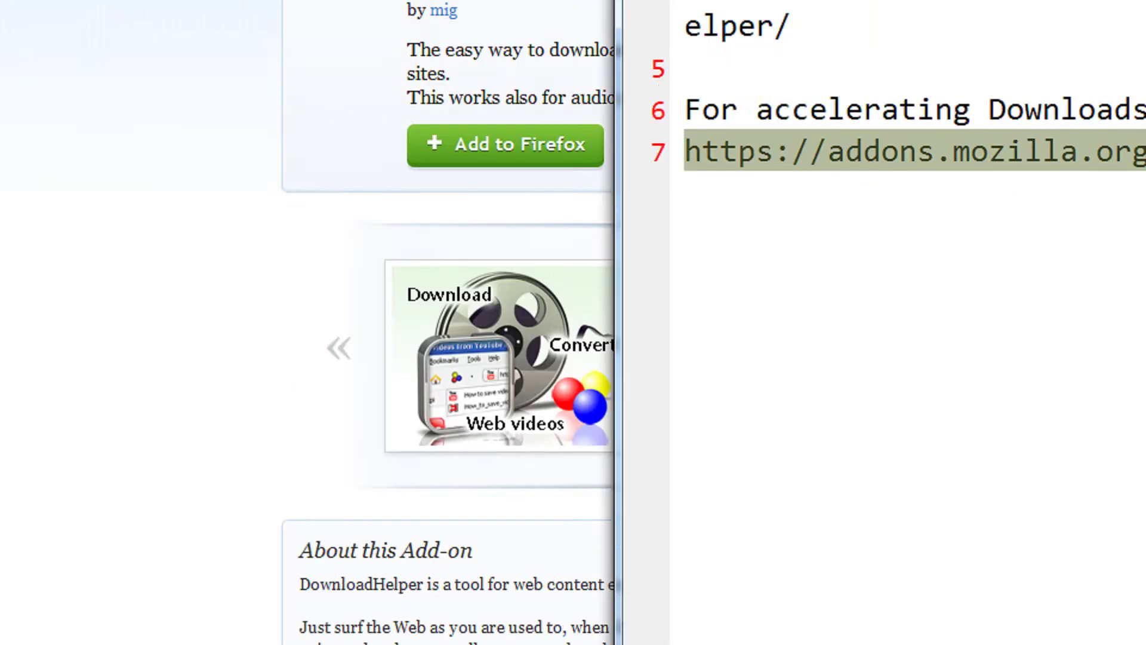
{"action": "key", "text": "alt+Tab"}
{"action": "key", "text": "ctrl+t"}
{"action": "right_click", "coordinate": [465, 6]}
{"action": "left_click", "coordinate": [529, 74]}
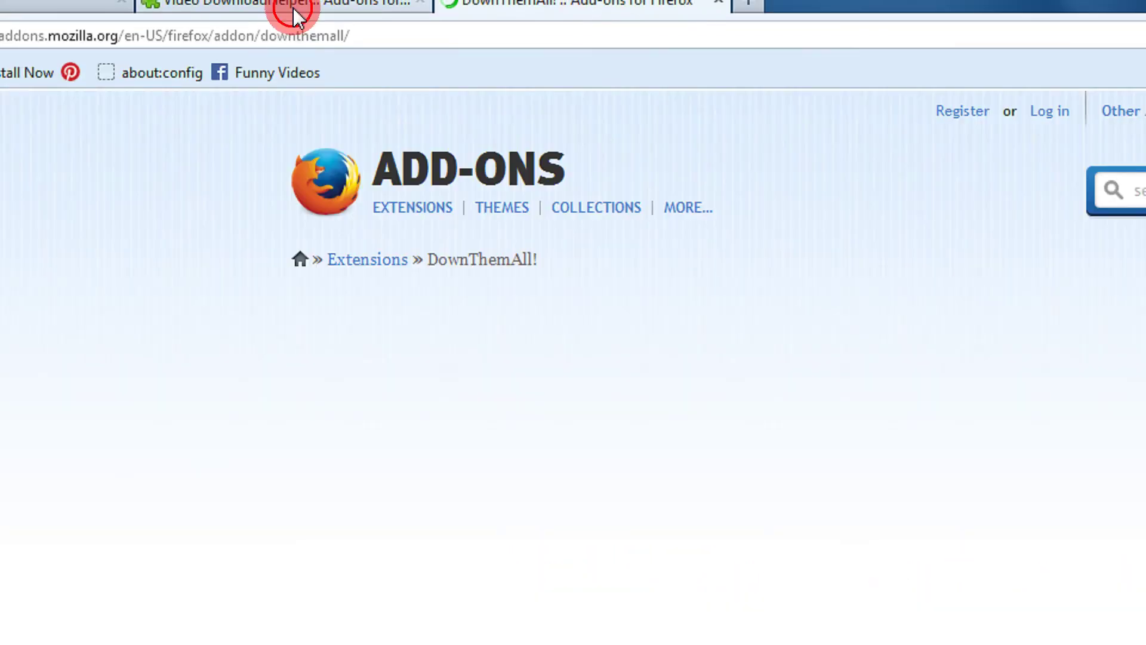
Install Video DownloadHelper from its add-on tab, then return to the DownThemAll tab
{"action": "left_click", "coordinate": [294, 13]}
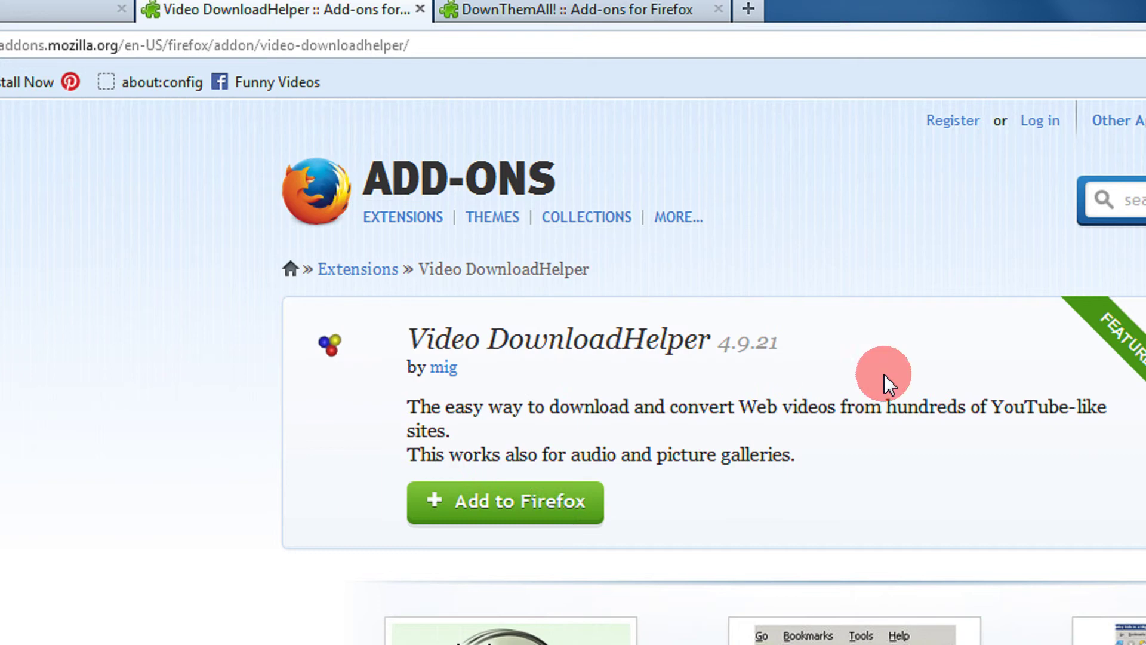
{"action": "left_click", "coordinate": [547, 504]}
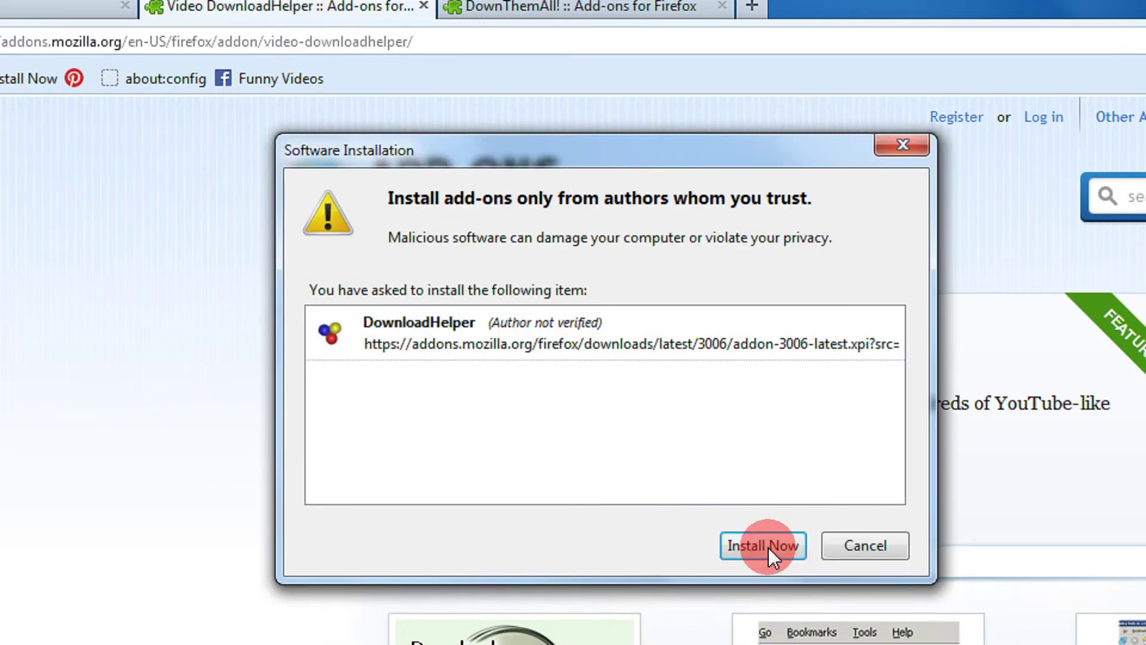
{"action": "left_click", "coordinate": [768, 546]}
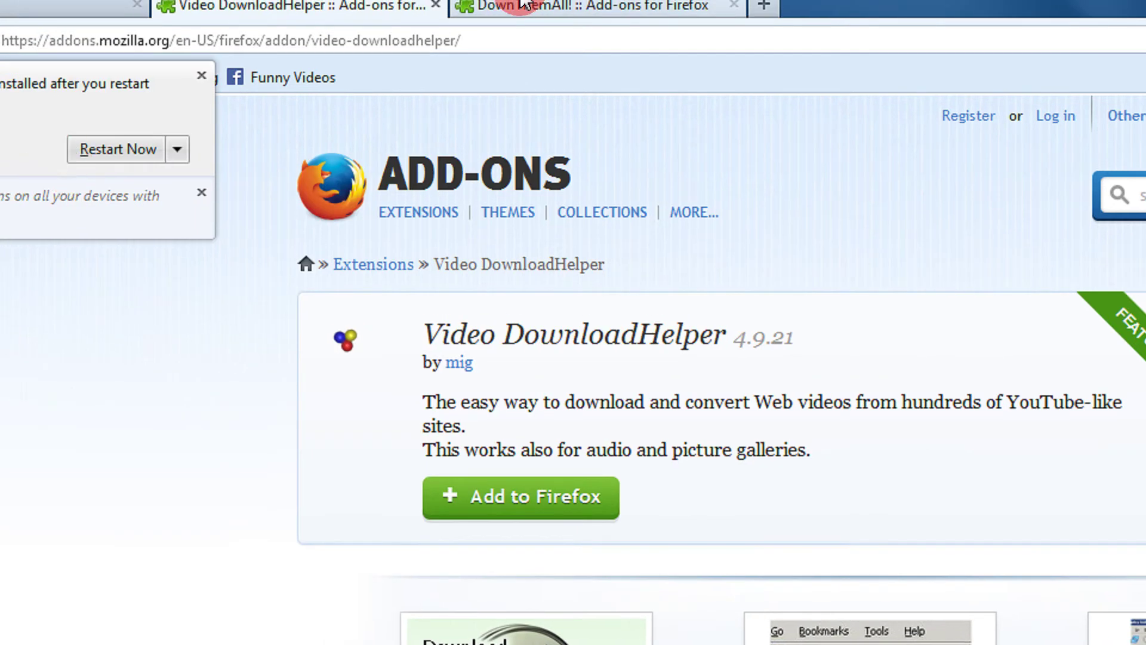
{"action": "left_click", "coordinate": [452, 1]}
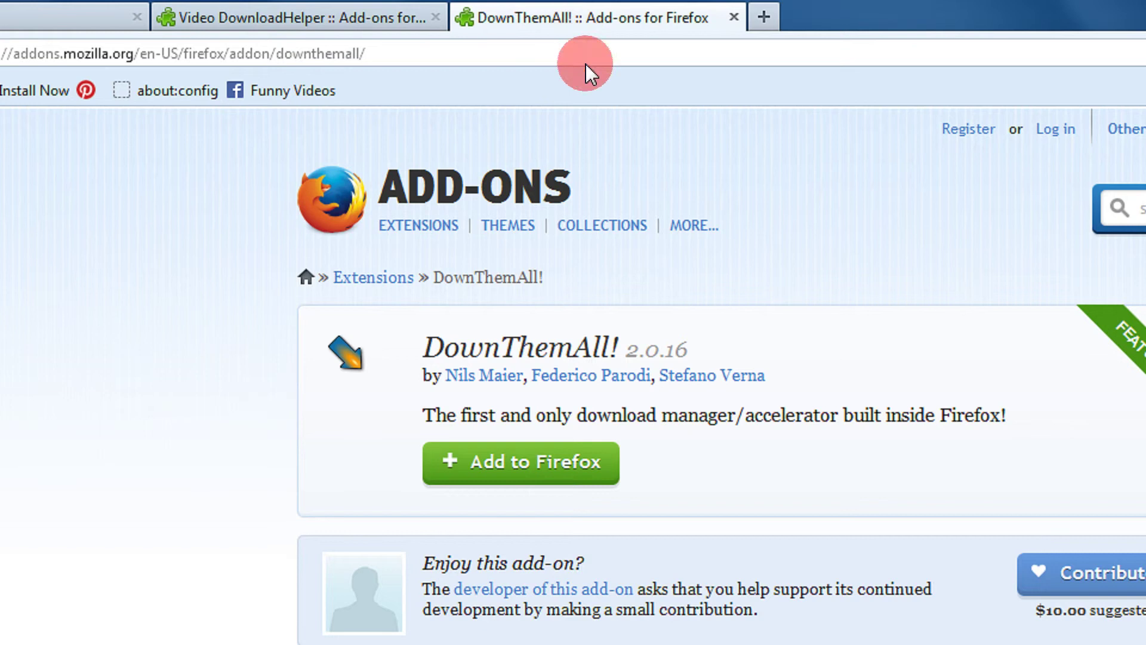
Install DownThemAll and restart Firefox to activate both add-ons
{"action": "left_click", "coordinate": [520, 472]}
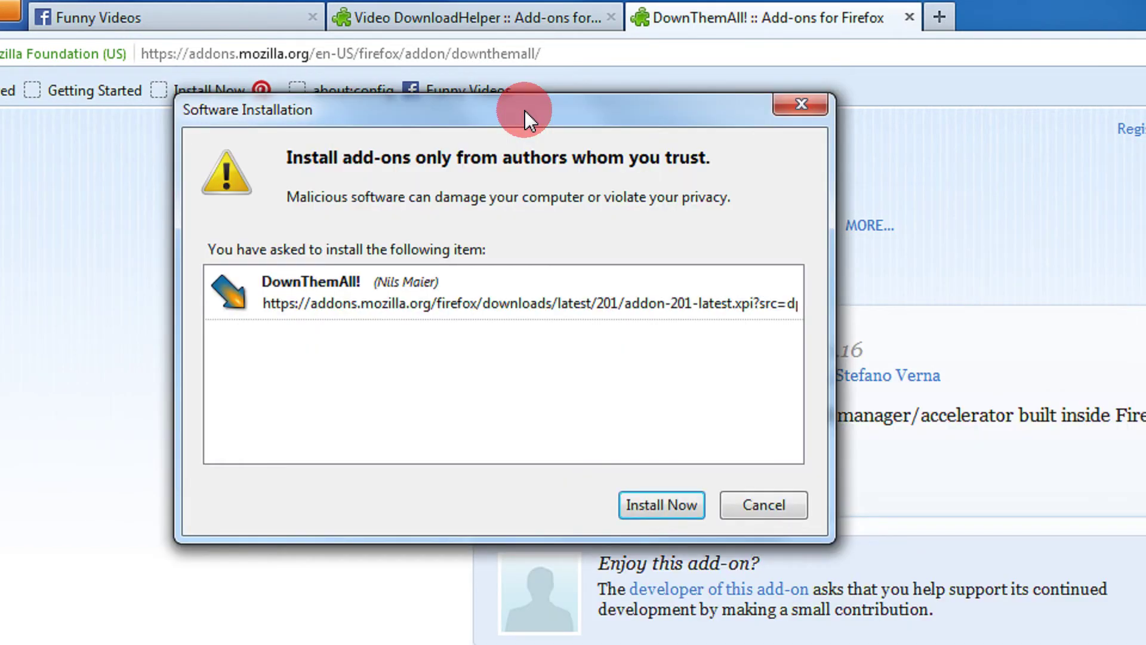
{"action": "left_click", "coordinate": [647, 506]}
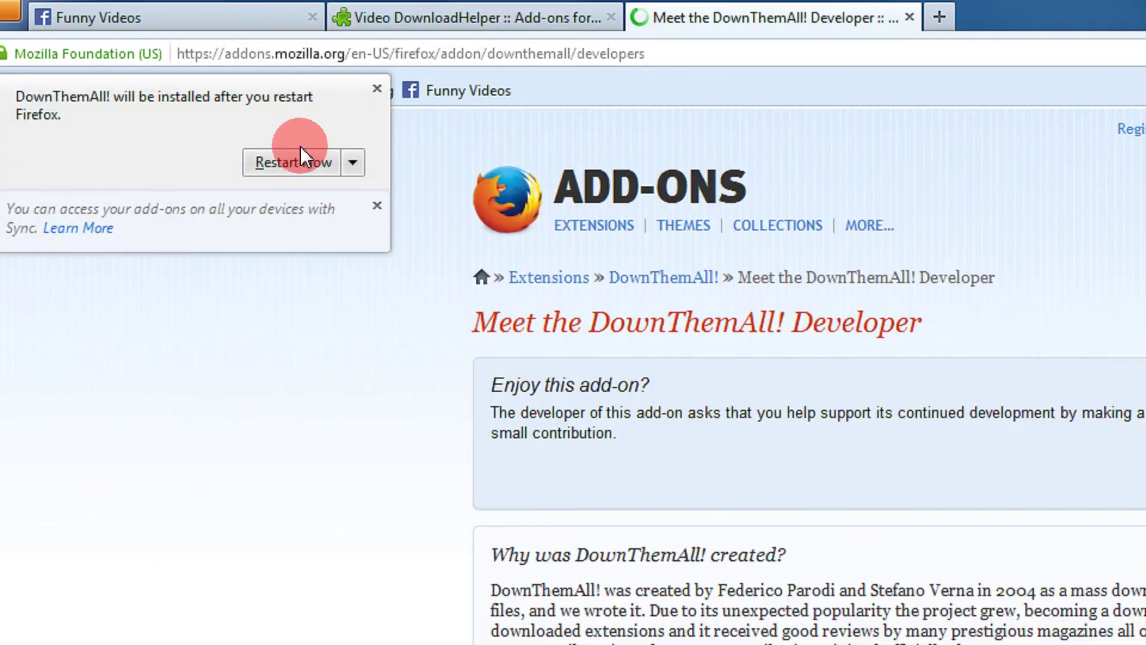
{"action": "left_click", "coordinate": [288, 163]}
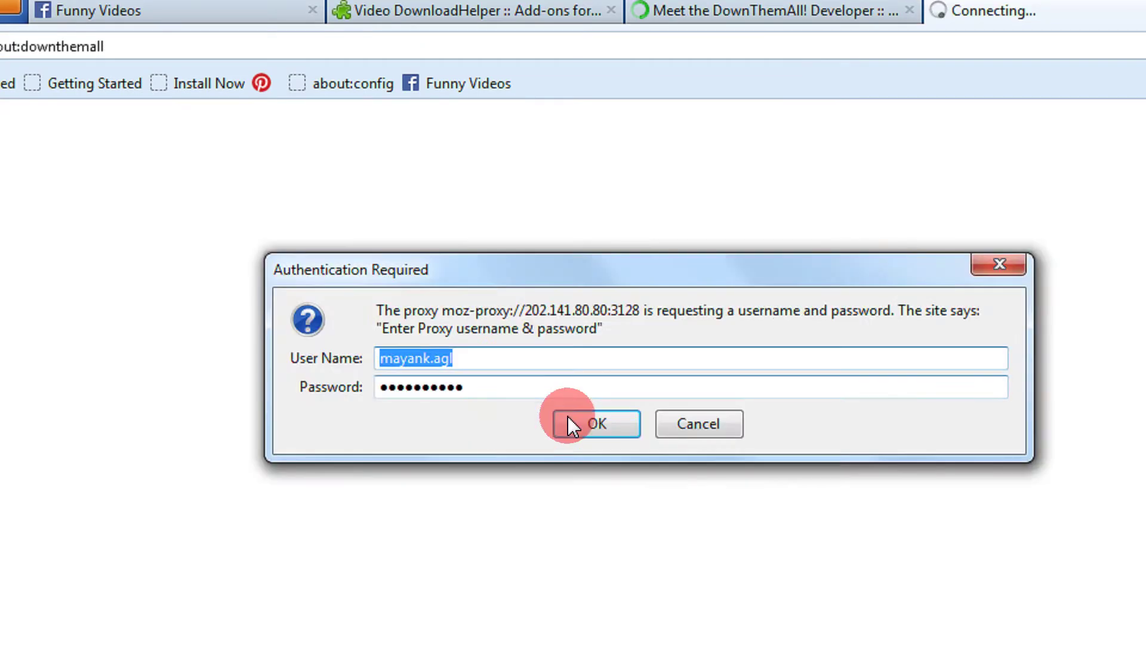
Confirm the two proxy sign-in prompts and return to the Funny Videos Facebook tab
{"action": "left_click", "coordinate": [591, 437]}
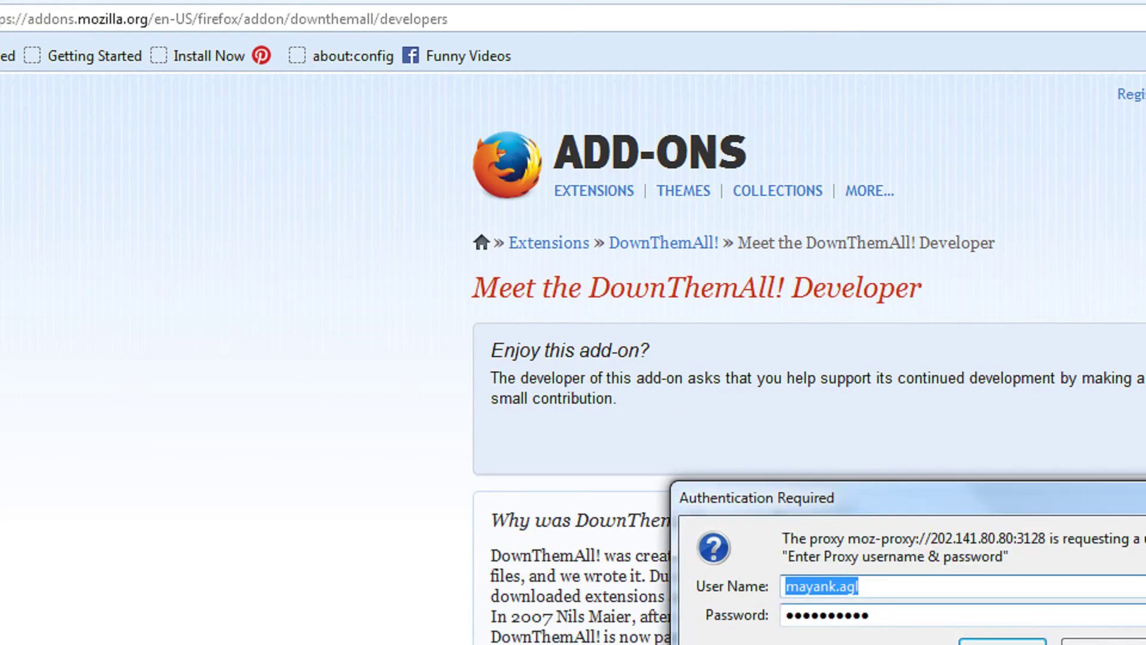
{"action": "left_click", "coordinate": [680, 473]}
{"action": "left_click", "coordinate": [89, 0]}
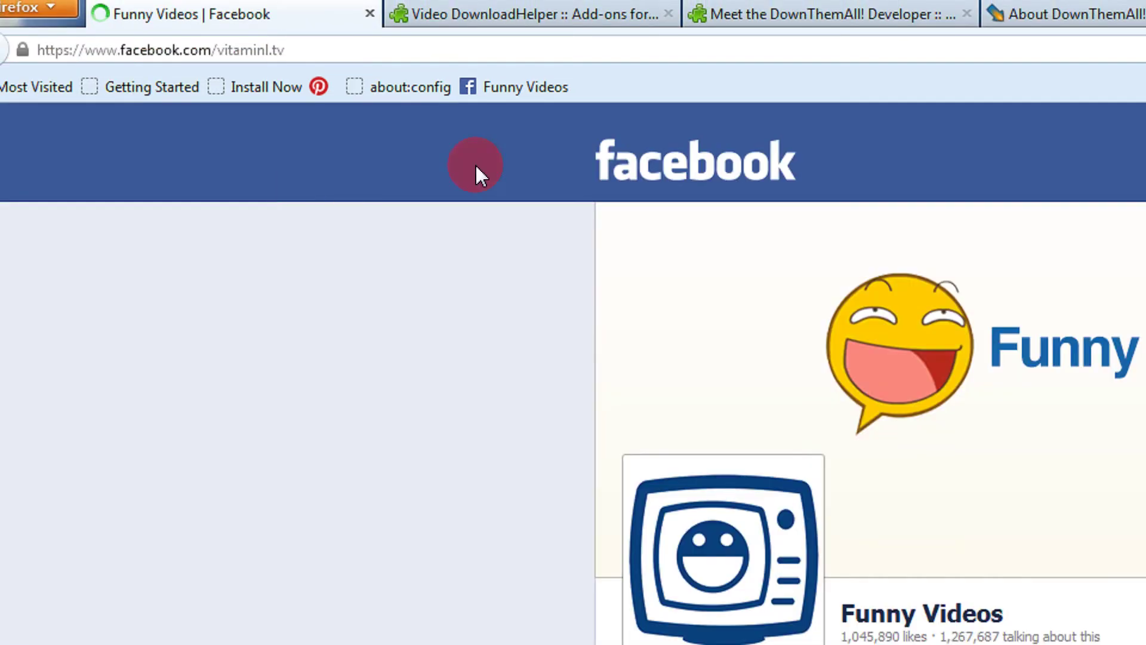
Log in to Facebook with the account password and dismiss the Remember Password bar
{"action": "left_click", "coordinate": [1105, 158]}
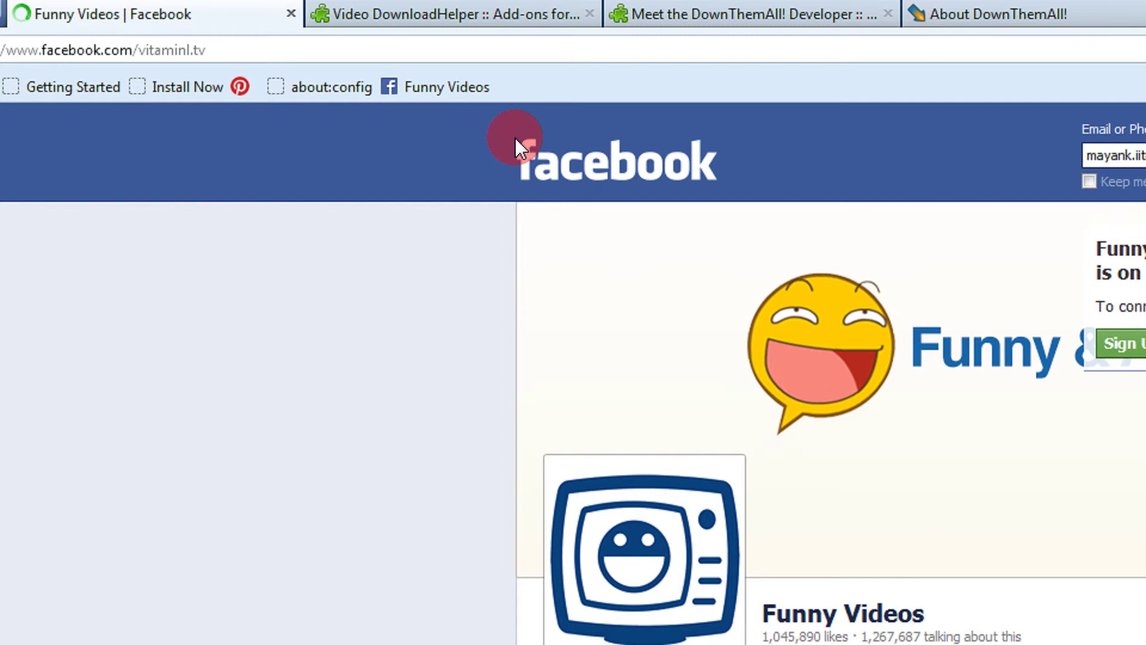
{"action": "key", "text": "Return"}
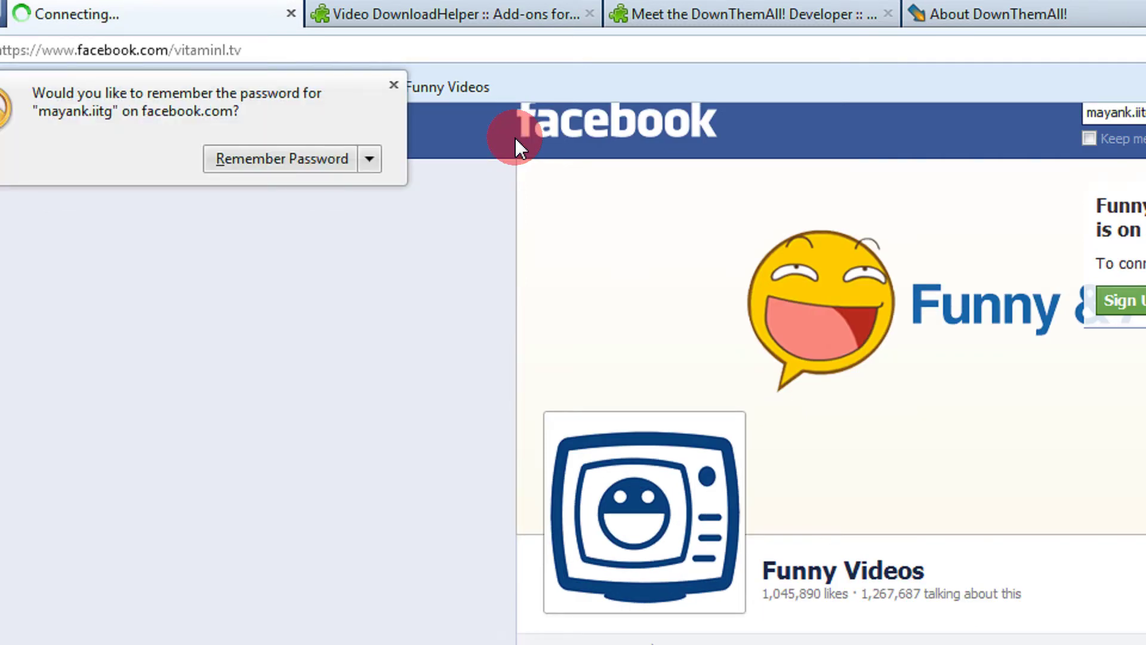
{"action": "scroll", "coordinate": [525, 418], "scroll_direction": "down", "scroll_amount": 6}
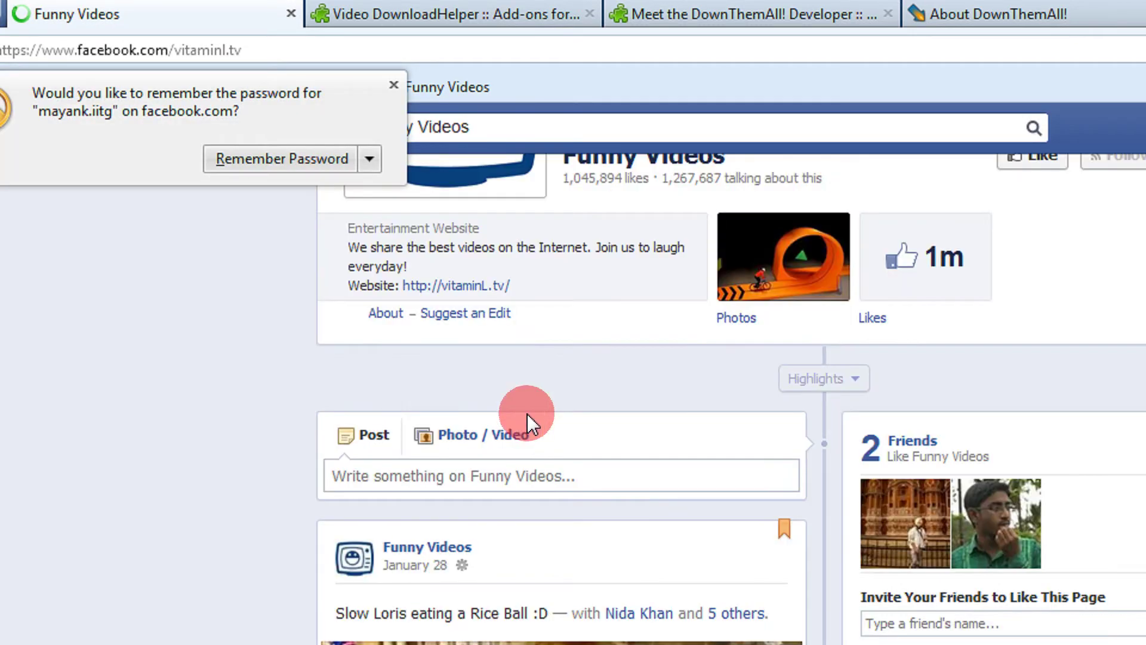
{"action": "scroll", "coordinate": [549, 507], "scroll_direction": "down", "scroll_amount": 10}
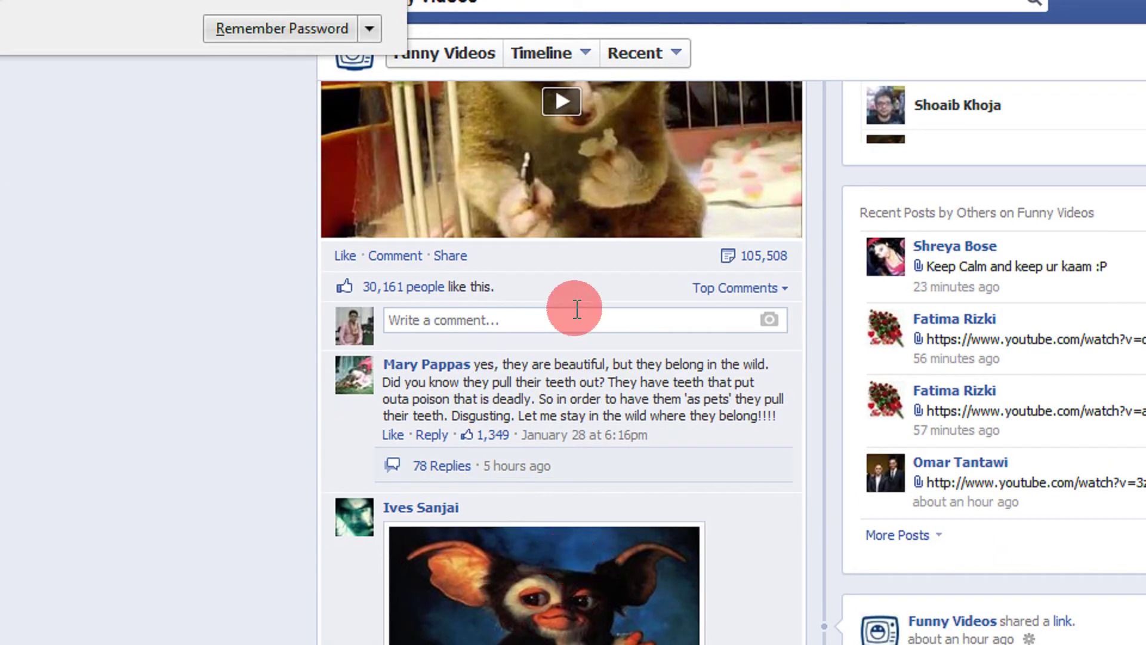
{"action": "scroll", "coordinate": [571, 538], "scroll_direction": "up", "scroll_amount": 4}
{"action": "left_click", "coordinate": [134, 218]}
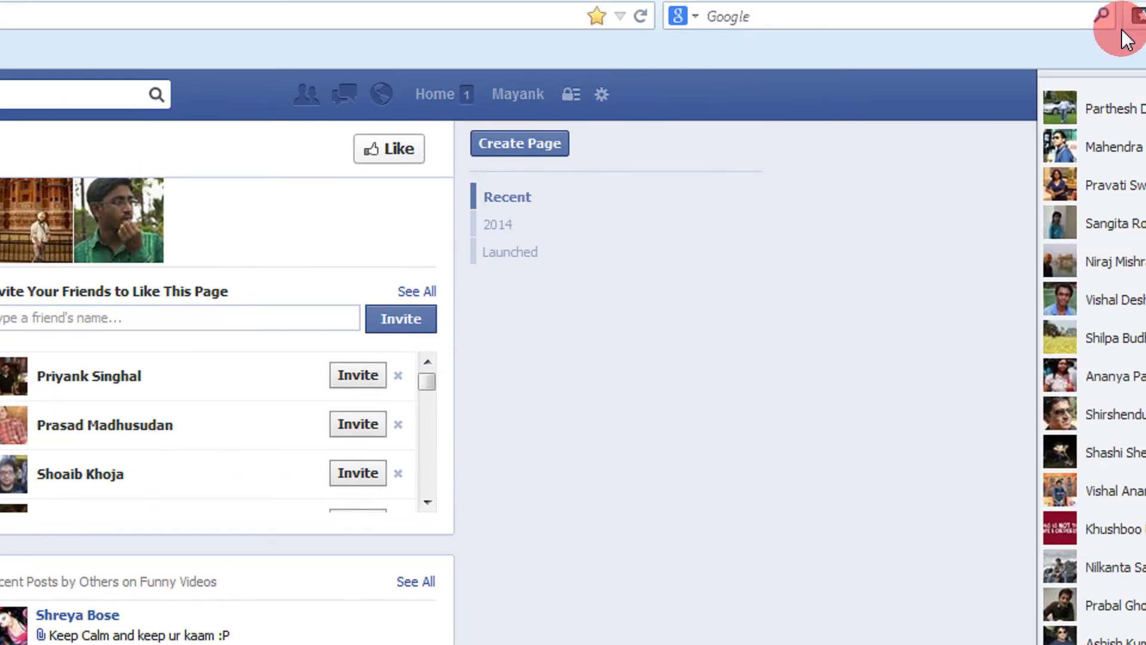
Place the DownloadHelper button on the toolbar left of the address bar via Customize
{"action": "right_click", "coordinate": [1125, 39]}
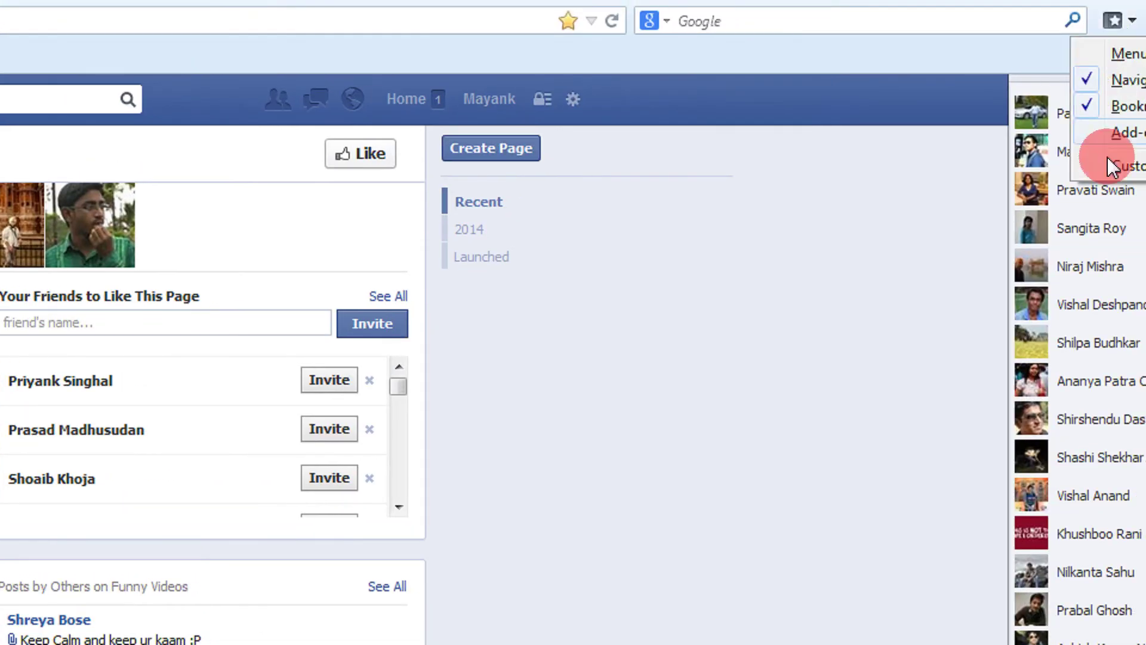
{"action": "left_click", "coordinate": [1113, 160]}
{"action": "mouse_move", "coordinate": [1137, 73]}
{"action": "left_mouse_down"}
{"action": "mouse_move", "coordinate": [268, 103]}
{"action": "mouse_move", "coordinate": [497, 73]}
{"action": "mouse_move", "coordinate": [418, 131]}
{"action": "mouse_move", "coordinate": [221, 162]}
{"action": "mouse_move", "coordinate": [285, 221]}
{"action": "left_mouse_up"}
{"action": "left_click_drag", "start_coordinate": [1064, 173], "coordinate": [383, 146]}
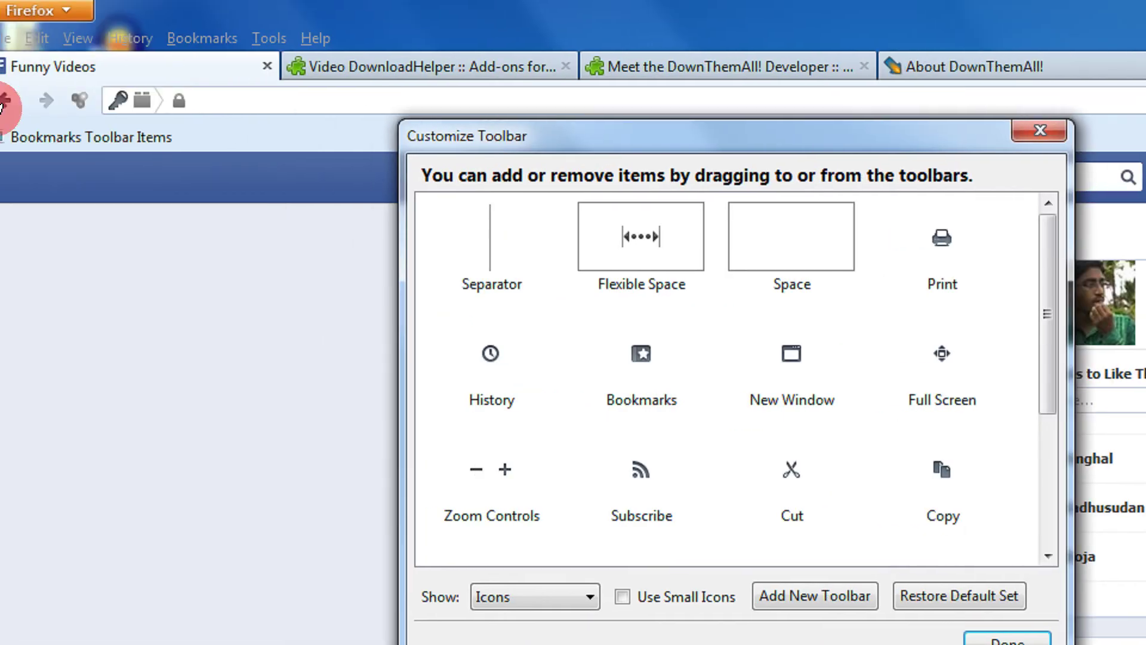
{"action": "left_click", "coordinate": [970, 637]}
{"action": "left_click", "coordinate": [603, 553]}
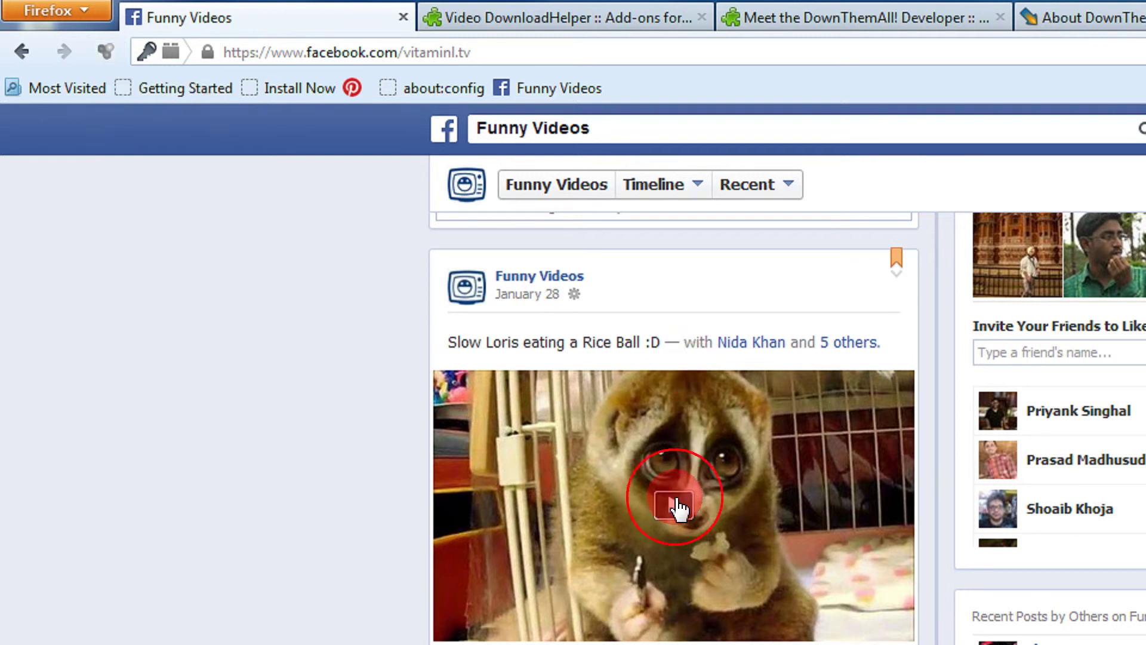
Play the Slow Loris eating a Rice Ball video and show DownloadHelper's mp4 download options
{"action": "left_click", "coordinate": [693, 534]}
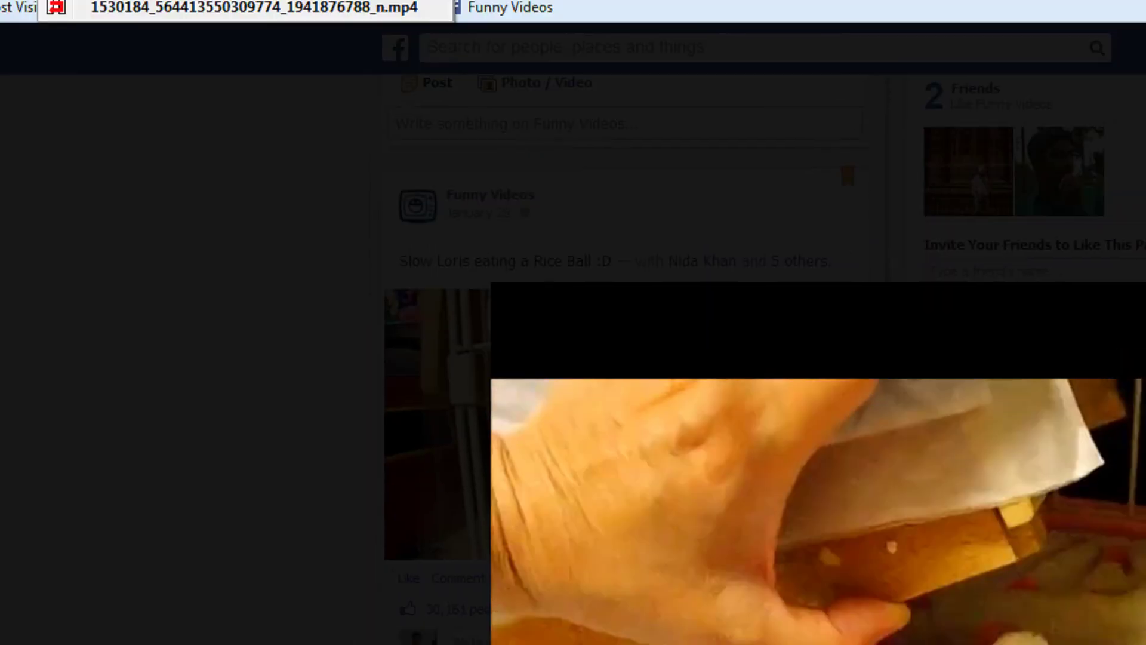
{"action": "mouse_move", "coordinate": [260, 44]}
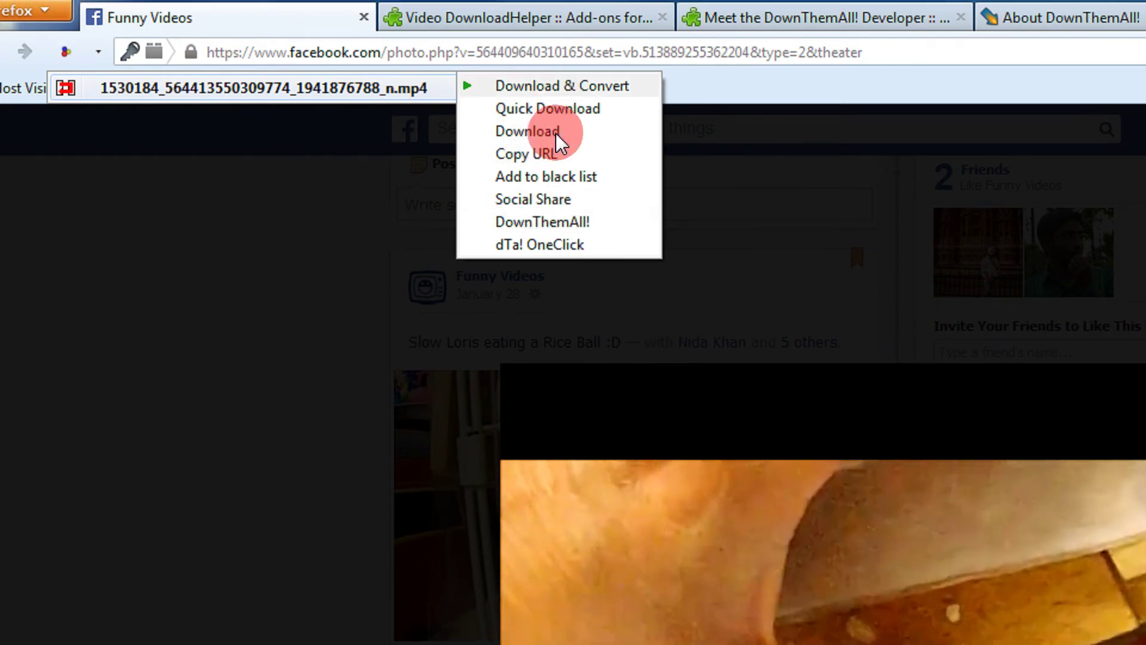
Download the Slow Loris mp4 with DownThemAll! to Downloads, completing at 14.29 MB
{"action": "left_click", "coordinate": [569, 227]}
{"action": "left_click_drag", "start_coordinate": [1022, 443], "coordinate": [593, 263]}
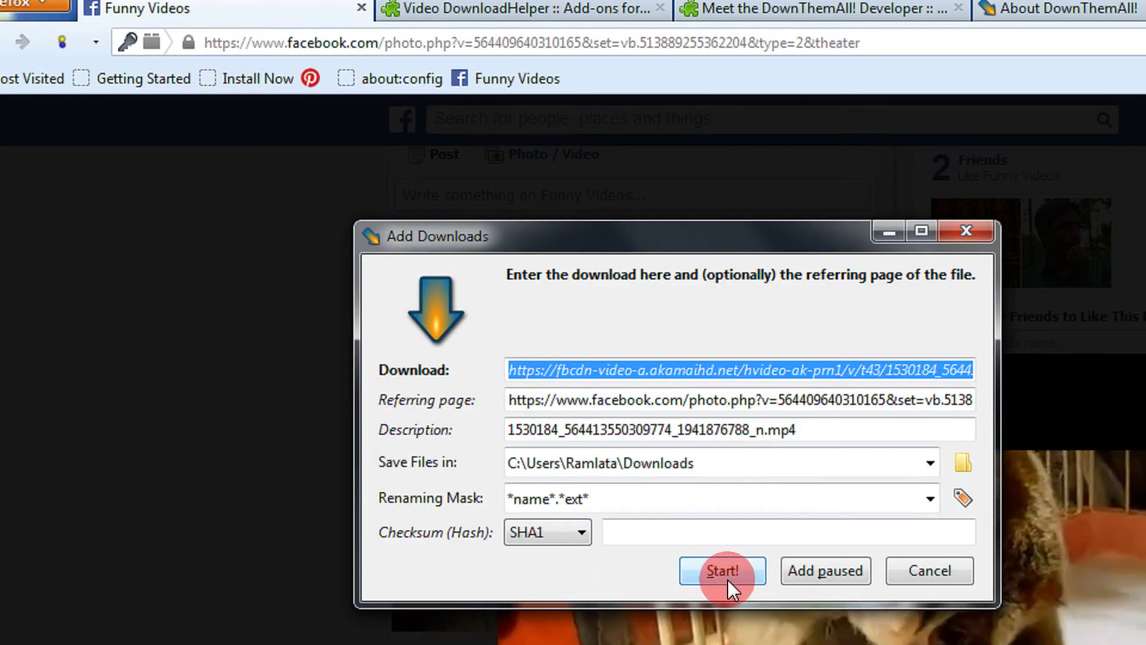
{"action": "left_click", "coordinate": [725, 584]}
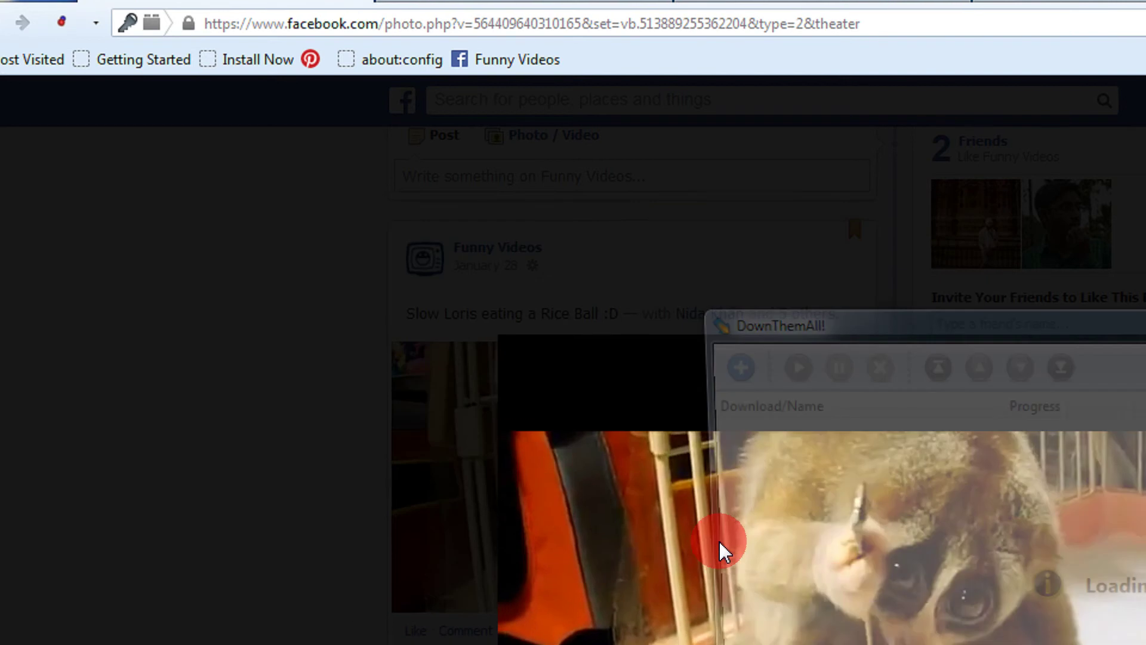
{"action": "left_click_drag", "start_coordinate": [929, 316], "coordinate": [430, 232]}
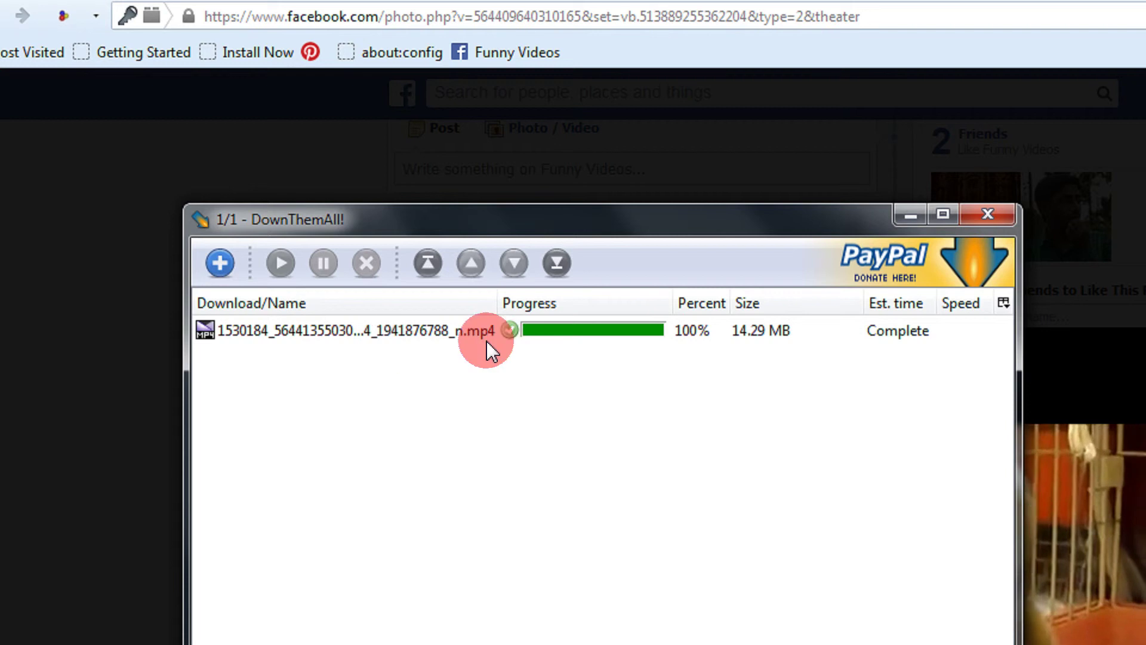
{"action": "left_click", "coordinate": [475, 329]}
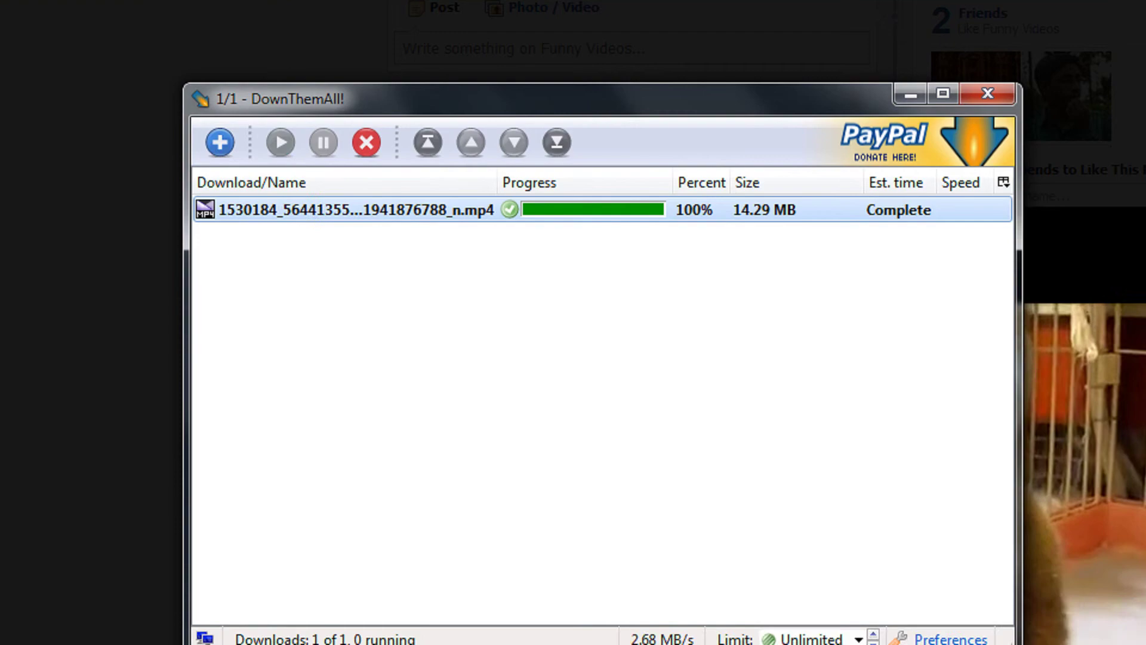
Open the finished Slow Loris mp4 in KMPlayer and close the Facebook lightbox behind it
{"action": "double_click", "coordinate": [357, 330]}
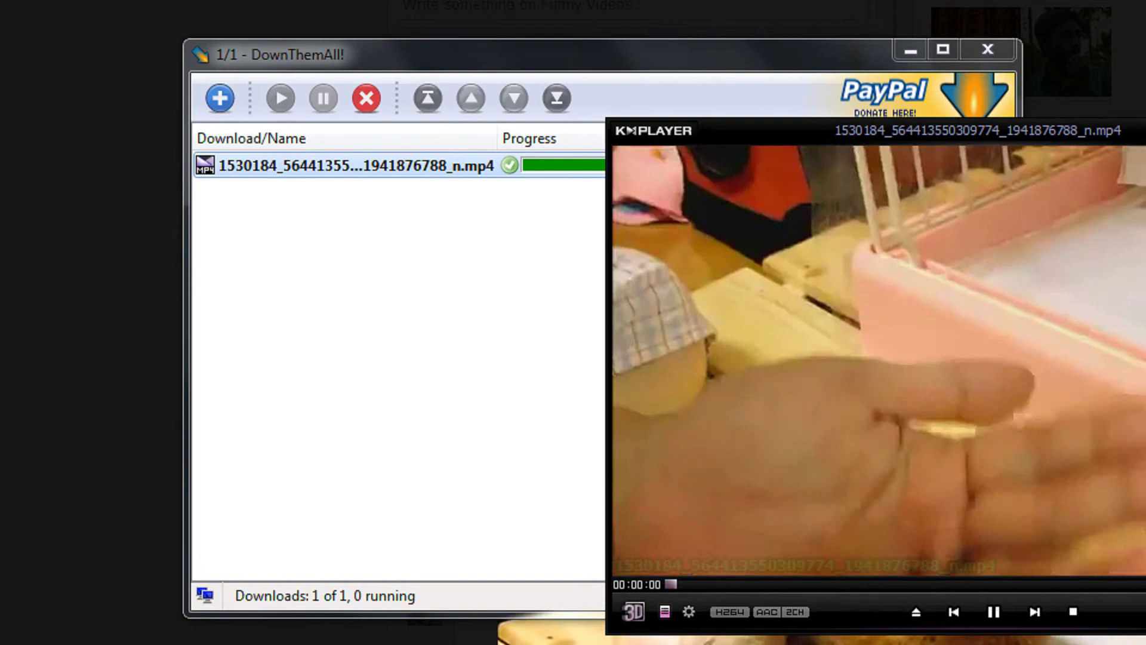
{"action": "left_click", "coordinate": [515, 624]}
{"action": "left_click", "coordinate": [320, 468]}
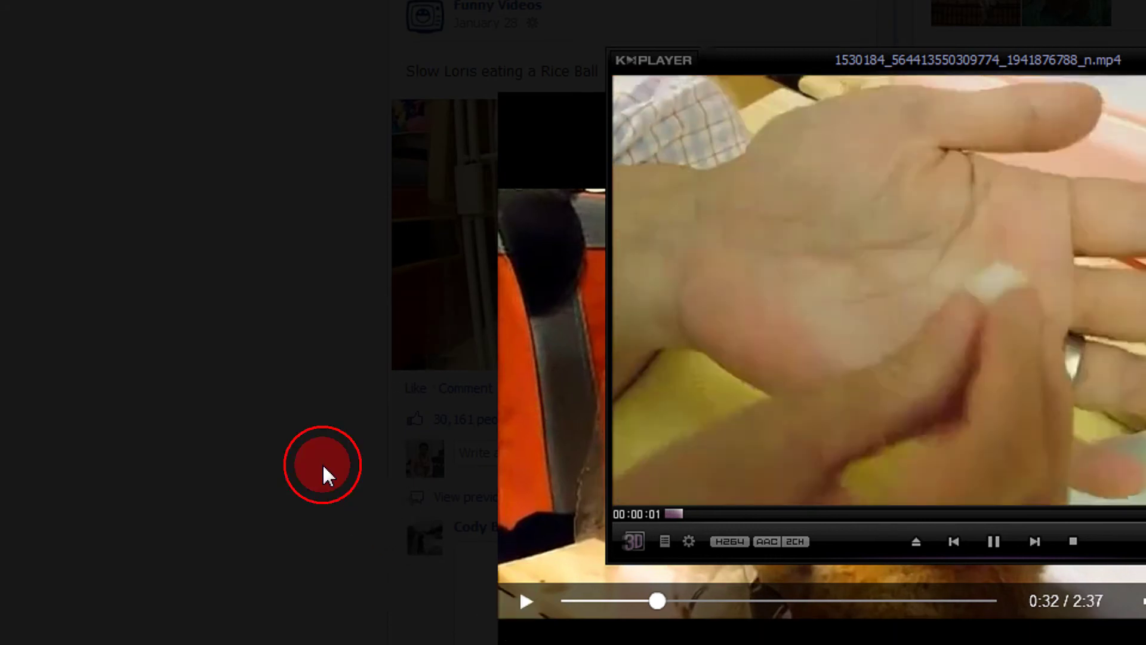
{"action": "left_click_drag", "start_coordinate": [743, 366], "coordinate": [397, 292]}
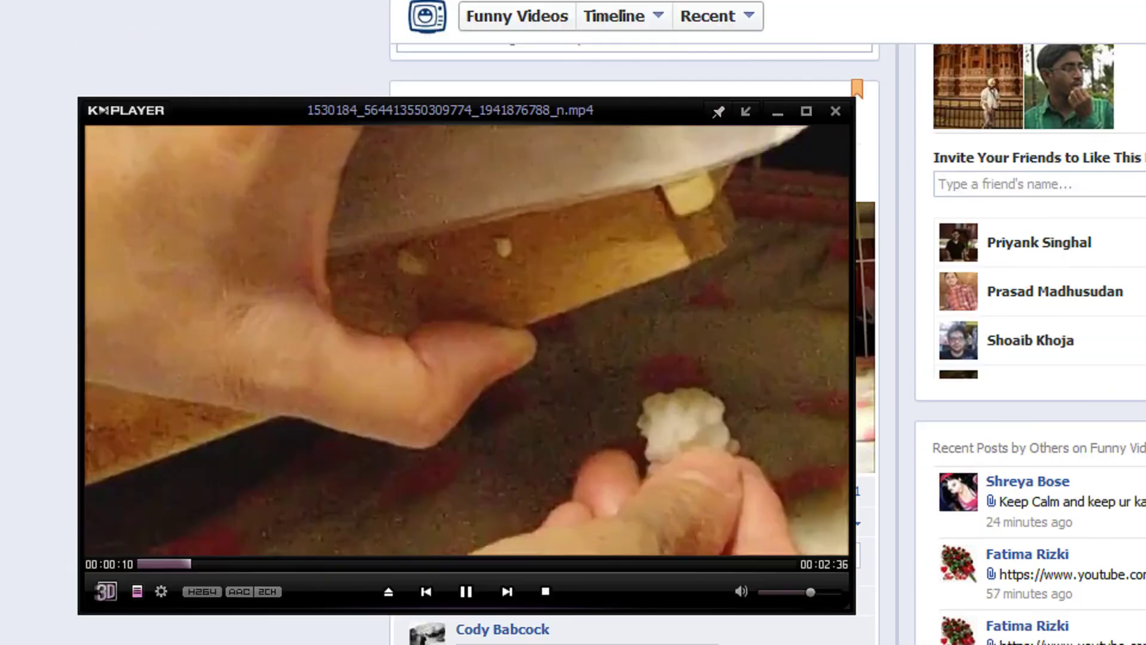
Close KMPlayer, play the 'most unexpected video' post, and list its detected mp4 in DownloadHelper
{"action": "left_click", "coordinate": [834, 113]}
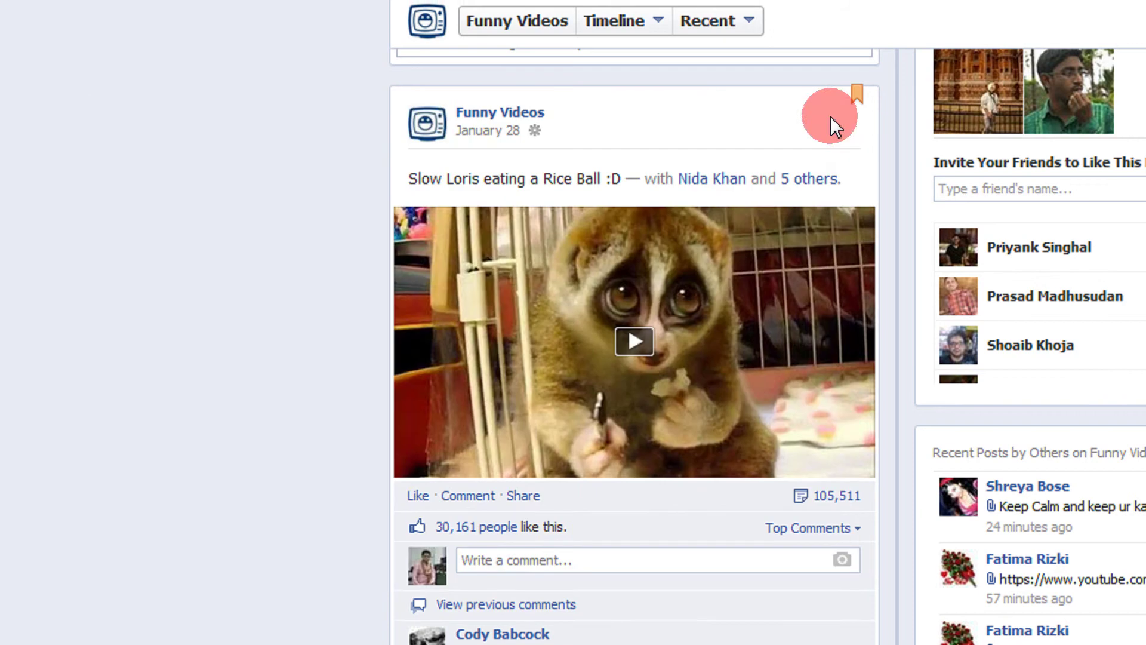
{"action": "scroll", "coordinate": [223, 428], "scroll_direction": "down", "scroll_amount": 10}
{"action": "scroll", "coordinate": [223, 428], "scroll_direction": "down", "scroll_amount": 8}
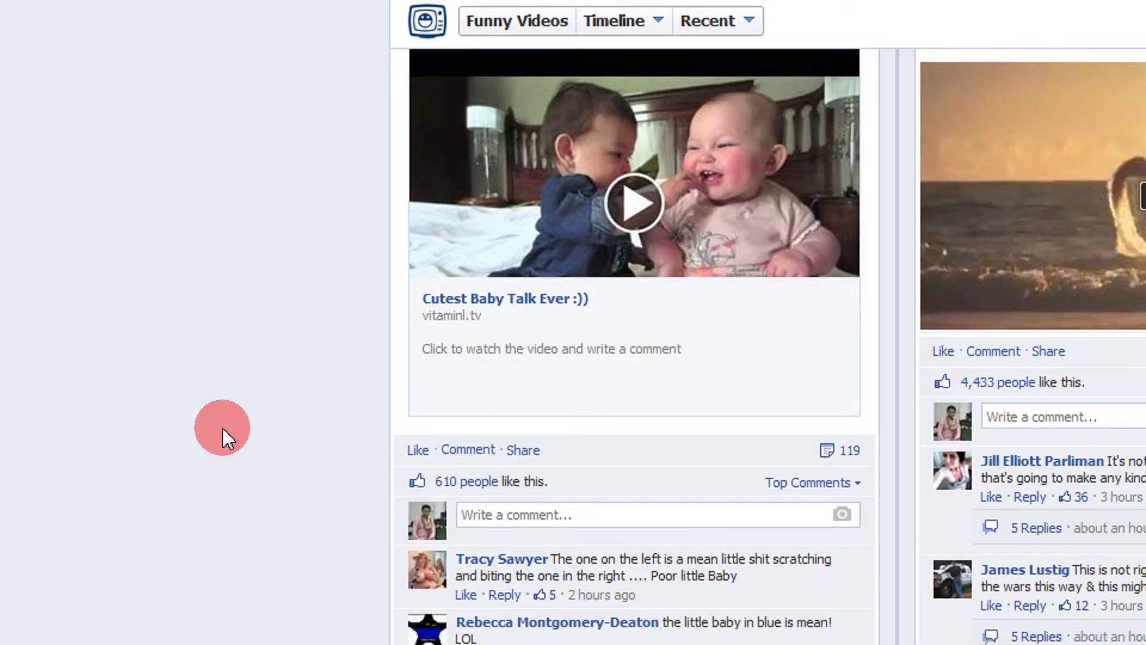
{"action": "scroll", "coordinate": [1047, 410], "scroll_direction": "up", "scroll_amount": 5}
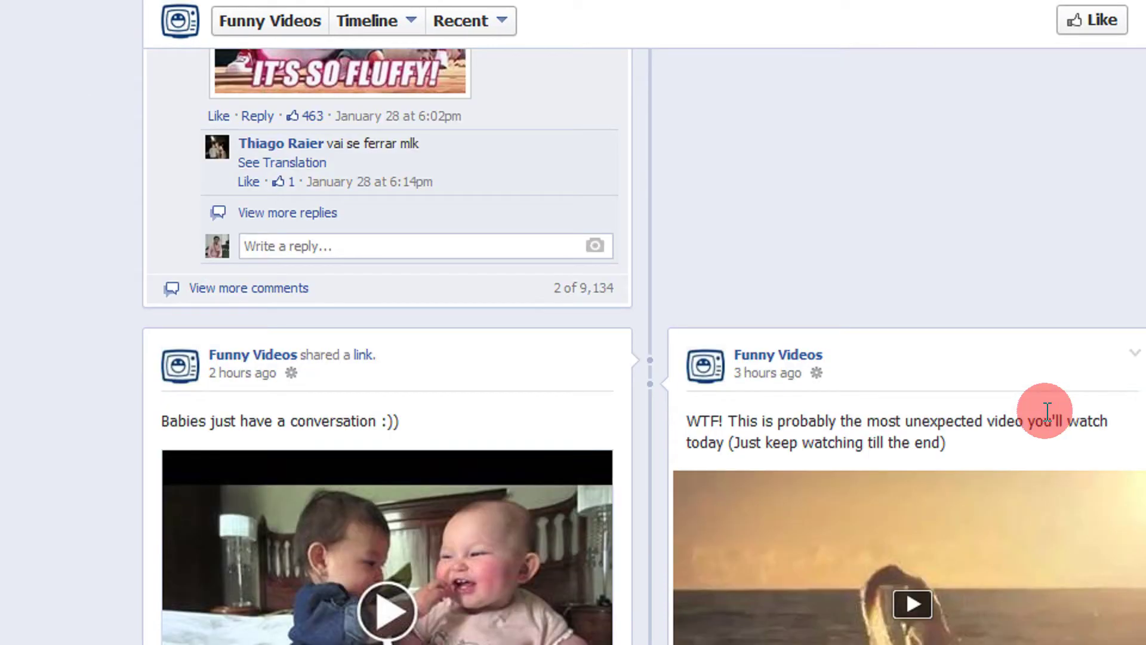
{"action": "scroll", "coordinate": [911, 425], "scroll_direction": "down", "scroll_amount": 2}
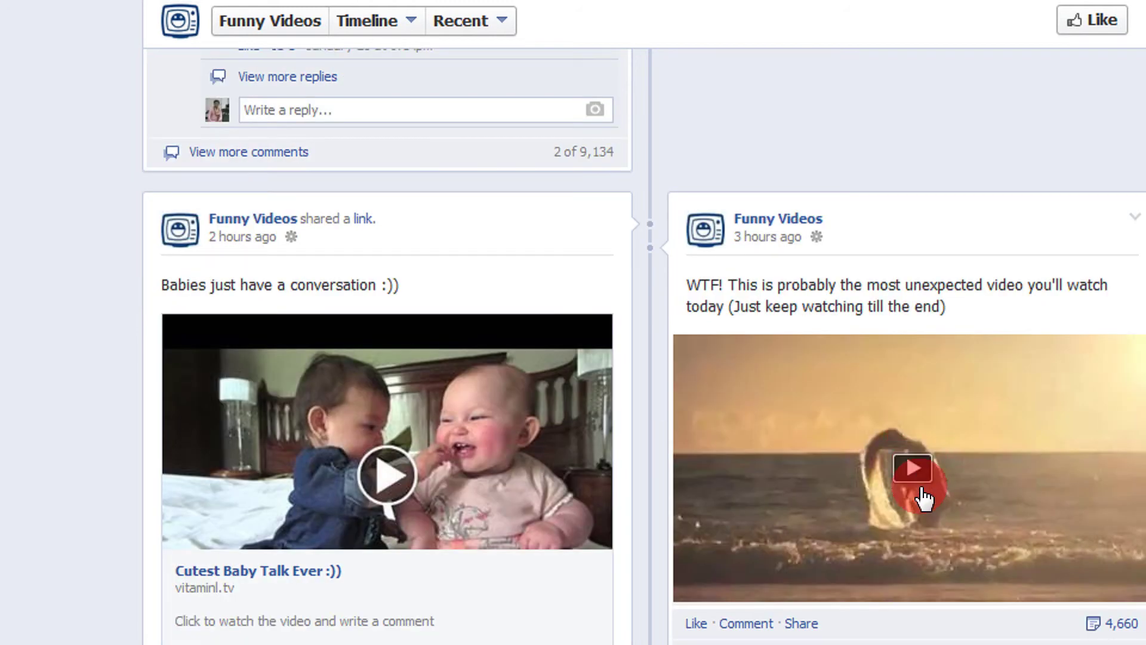
{"action": "left_click", "coordinate": [919, 470]}
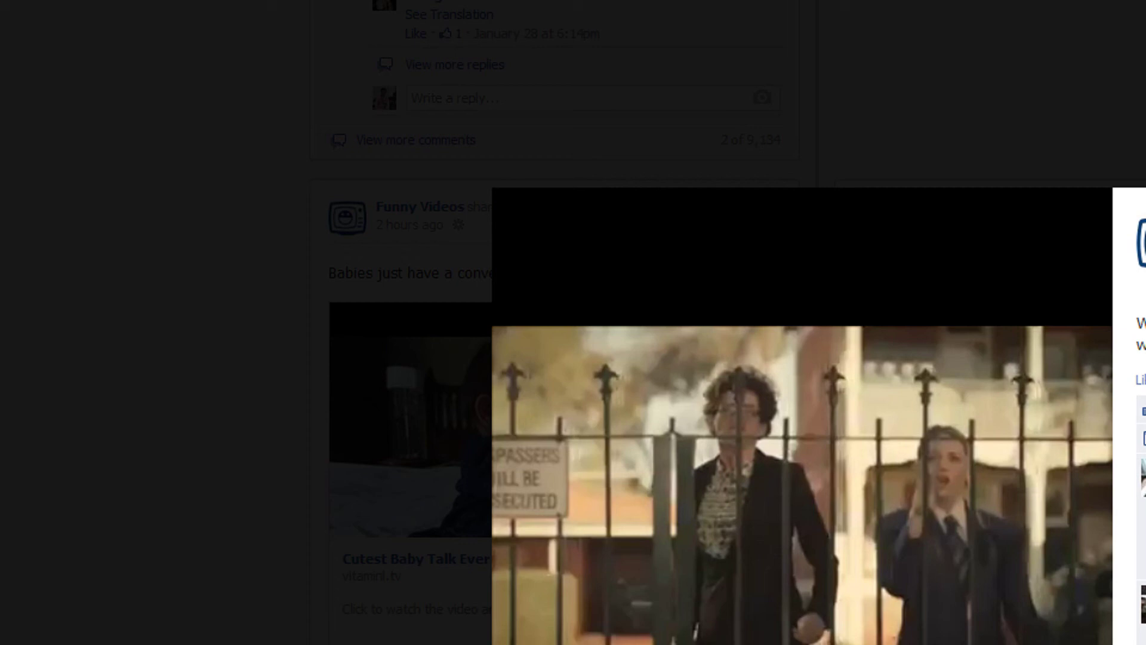
{"action": "left_click", "coordinate": [71, 8]}
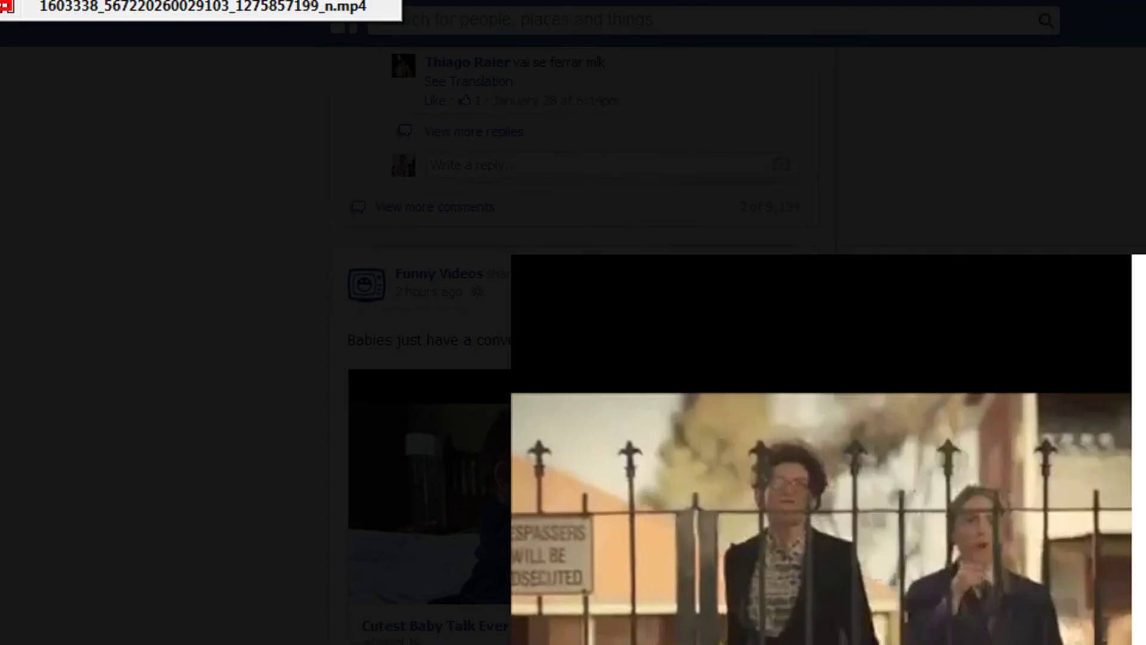
Send the newer 1603338 mp4 straight to DownThemAll! with dTa! OneClick
{"action": "right_click", "coordinate": [218, 70]}
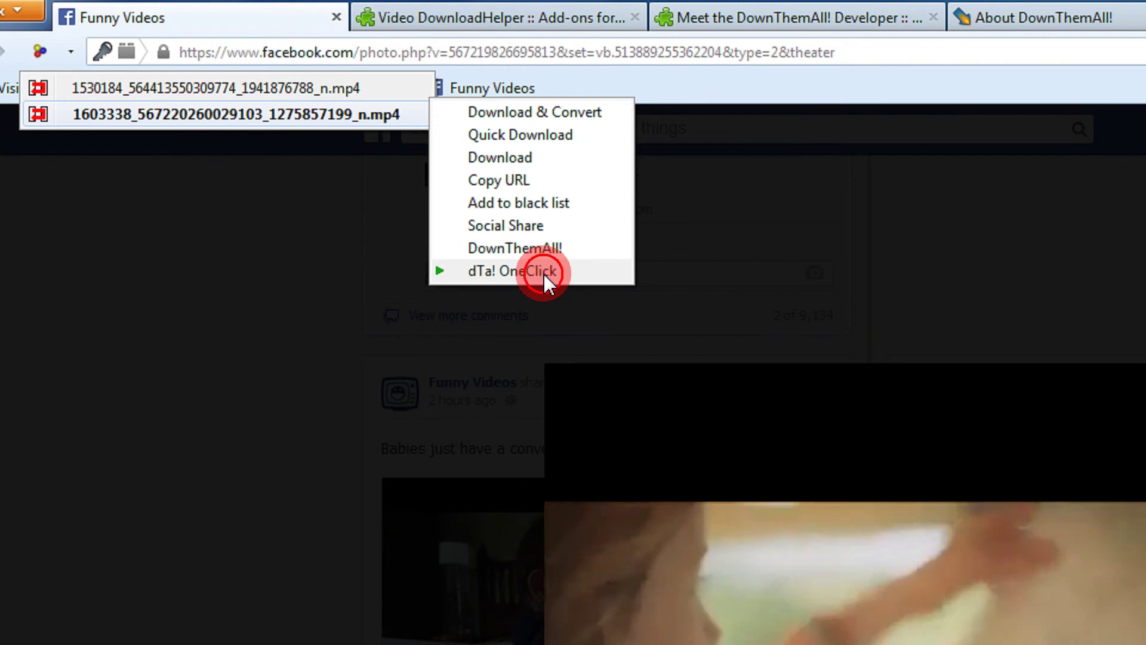
{"action": "left_click", "coordinate": [543, 273]}
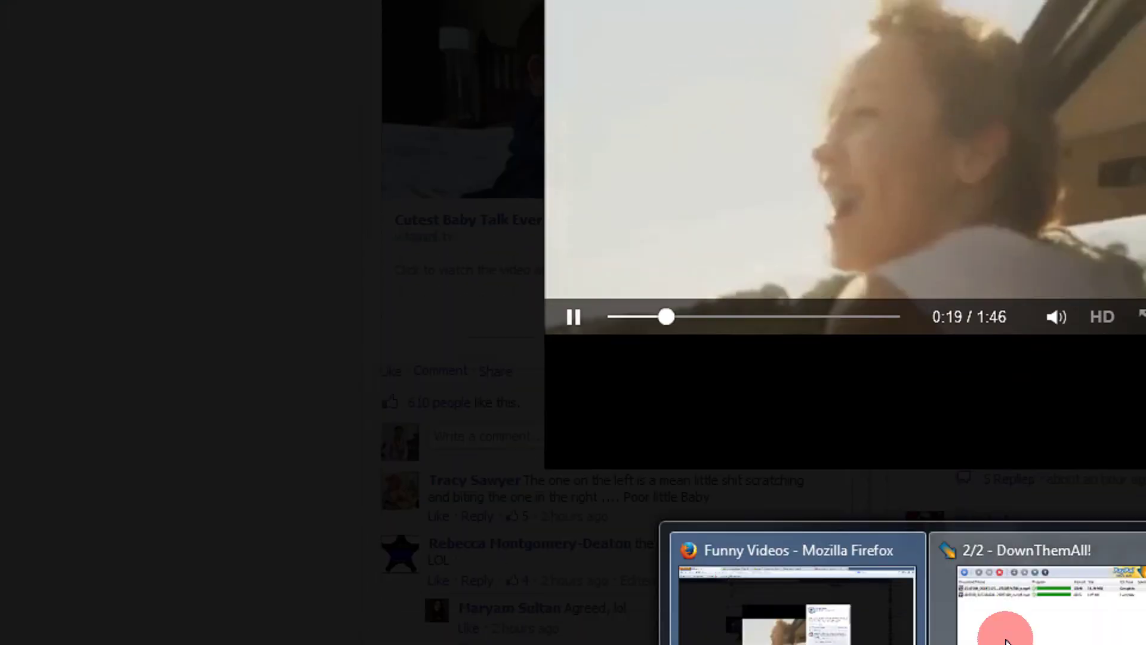
Open the completed 4.46 MB 1603338 mp4 from DownThemAll!, accept the proxy prompt, and shift KMPlayer left
{"action": "left_click", "coordinate": [1007, 625]}
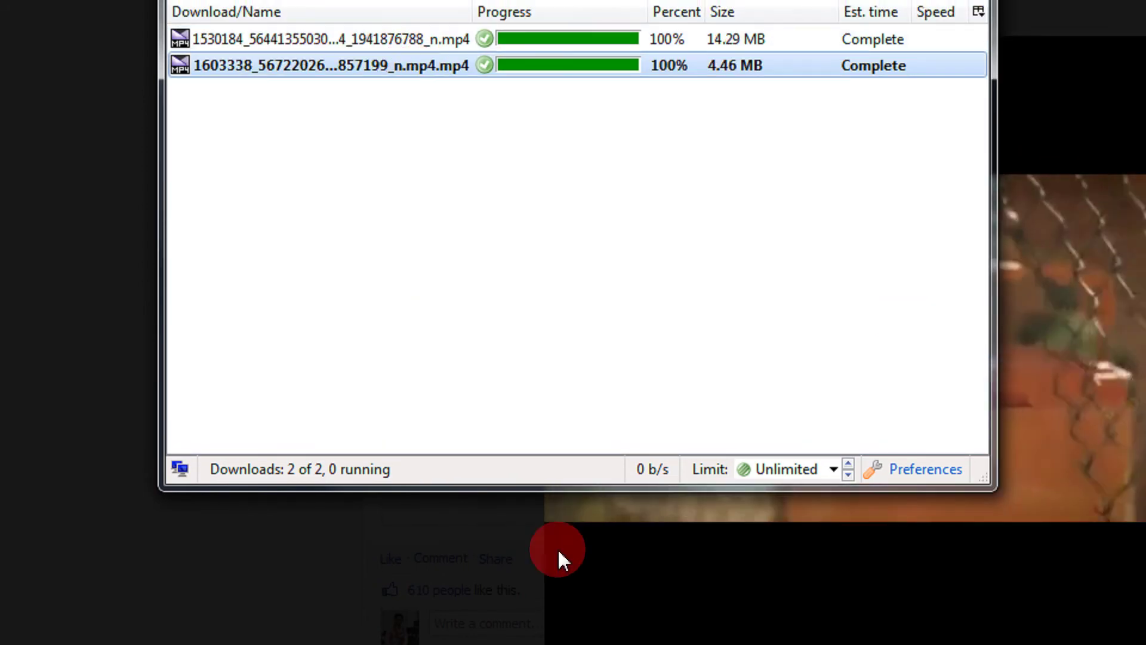
{"action": "left_click", "coordinate": [185, 576]}
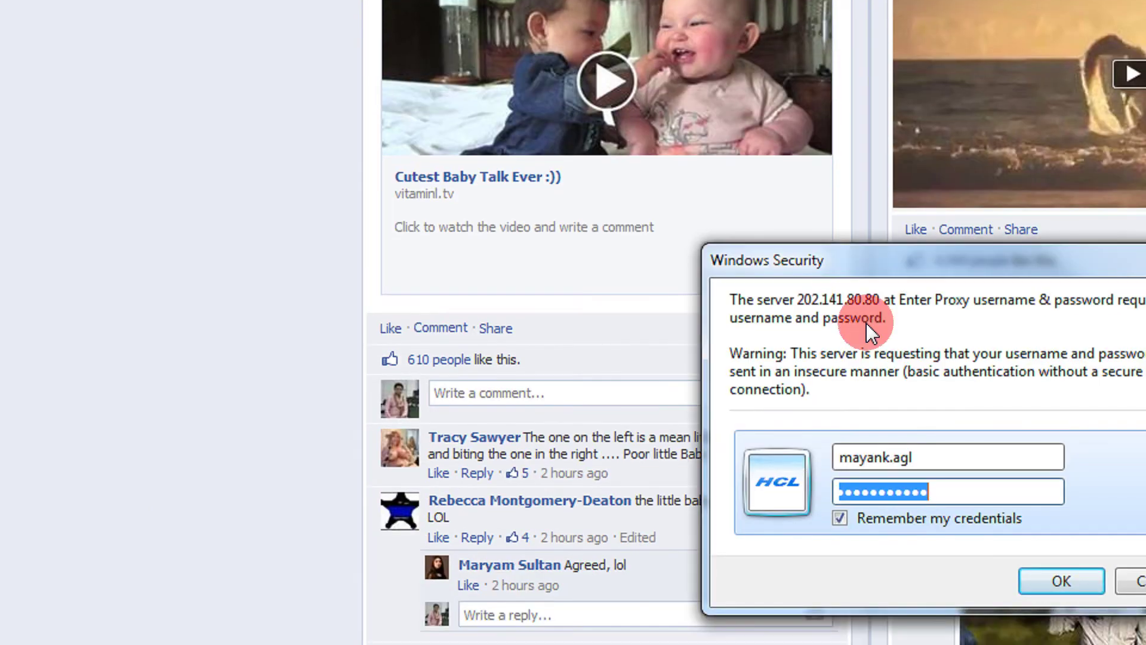
{"action": "left_click", "coordinate": [1062, 606]}
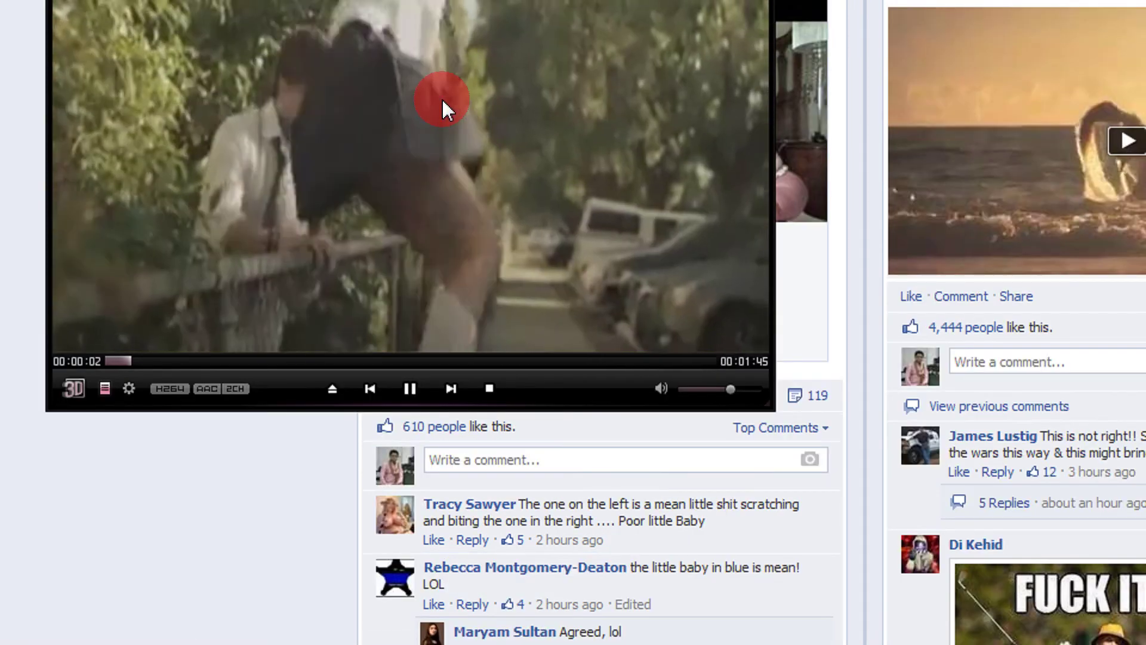
{"action": "mouse_move", "coordinate": [442, 98]}
{"action": "left_mouse_down"}
{"action": "mouse_move", "coordinate": [430, 247]}
{"action": "mouse_move", "coordinate": [326, 371]}
{"action": "mouse_move", "coordinate": [678, 0]}
{"action": "mouse_move", "coordinate": [647, 0]}
{"action": "left_mouse_up"}
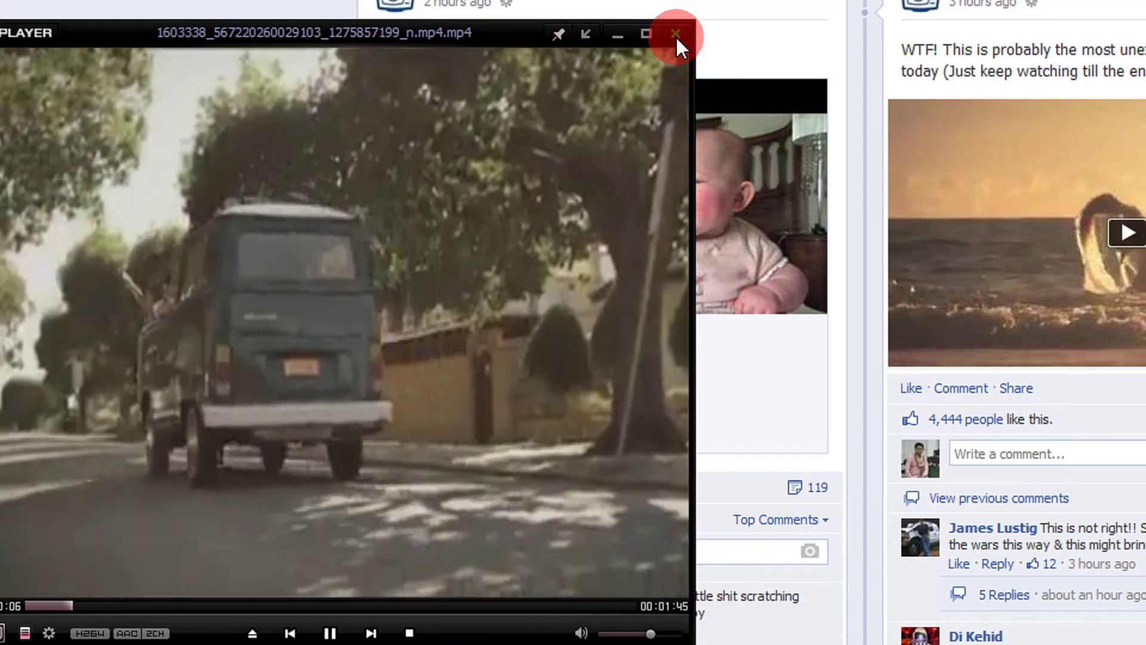
Close the player, load the YouTube home page, and open the Tom and Jerry kids Jerrys Mother video
{"action": "left_click", "coordinate": [675, 14]}
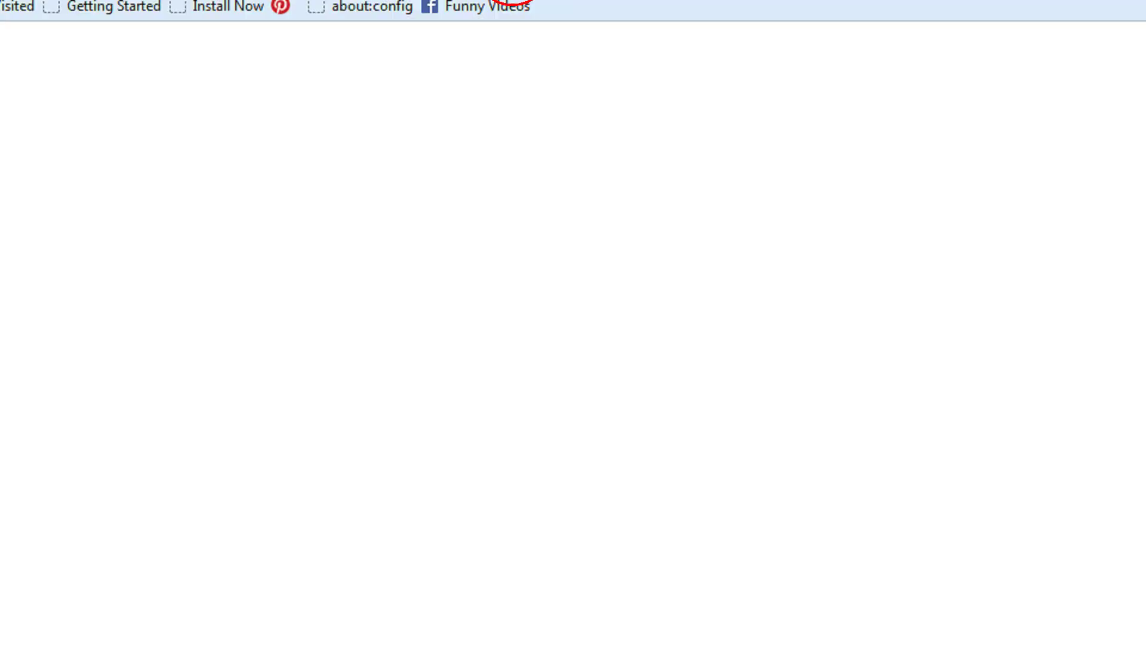
{"action": "left_click", "coordinate": [512, 0]}
{"action": "type", "text": "yol"}
{"action": "type", "text": "utube.com"}
{"action": "key", "text": "Return"}
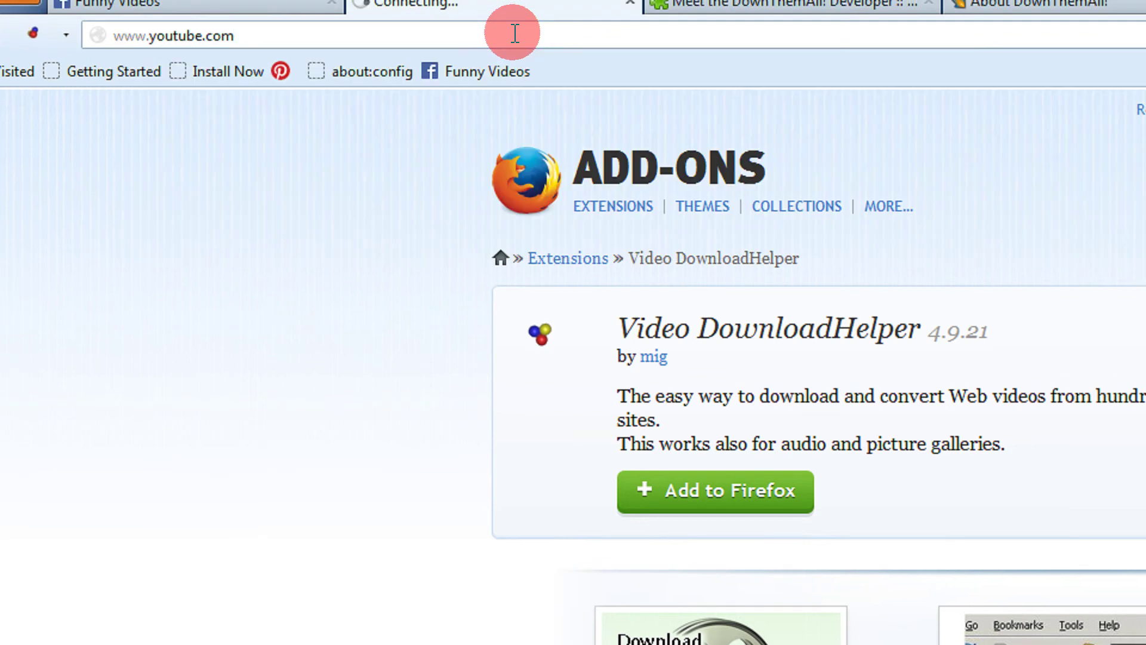
{"action": "scroll", "coordinate": [682, 330], "scroll_direction": "down", "scroll_amount": 10}
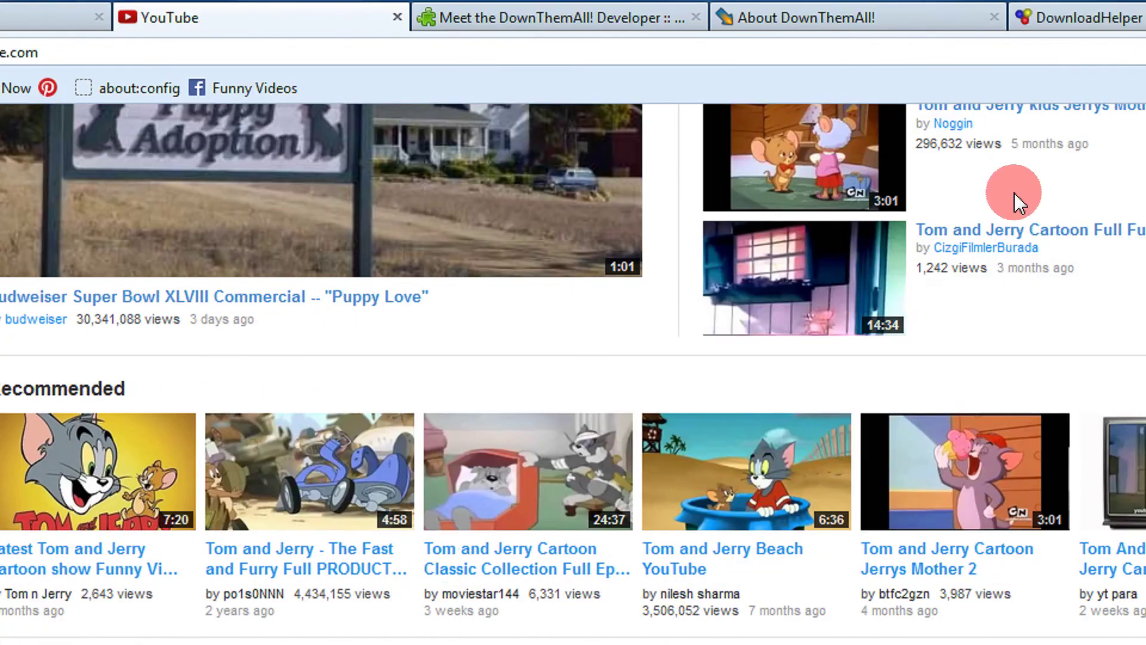
{"action": "scroll", "coordinate": [1137, 239], "scroll_direction": "up", "scroll_amount": 2}
{"action": "left_click", "coordinate": [1071, 252]}
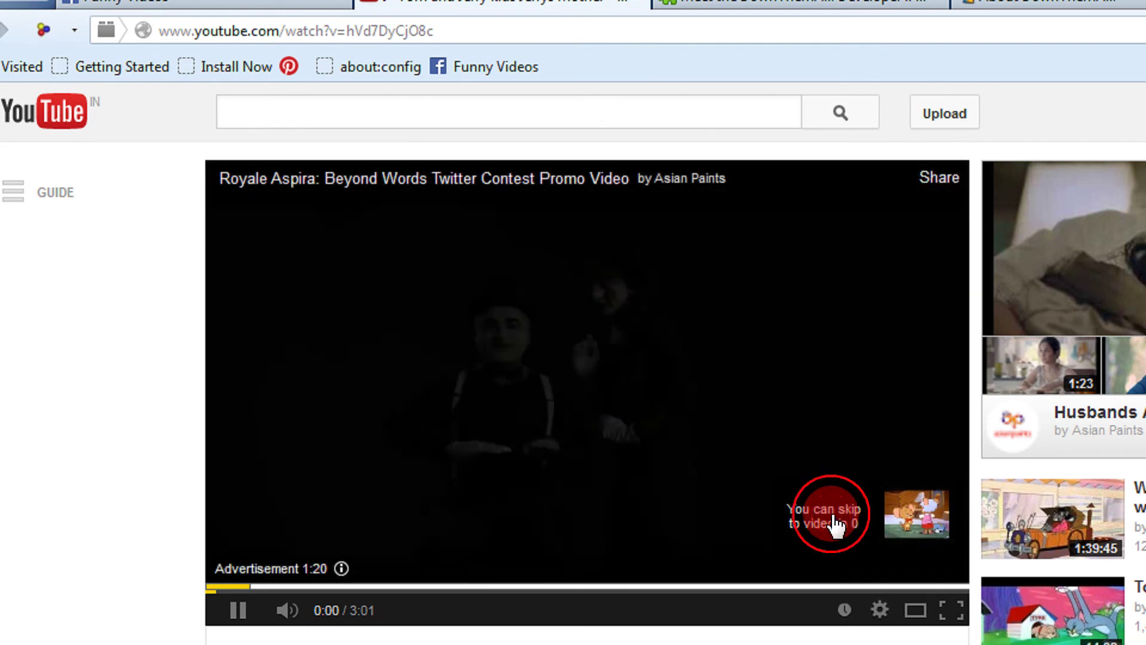
Skip the pre-roll ad and mute the Jerrys Mother video
{"action": "left_click", "coordinate": [831, 512]}
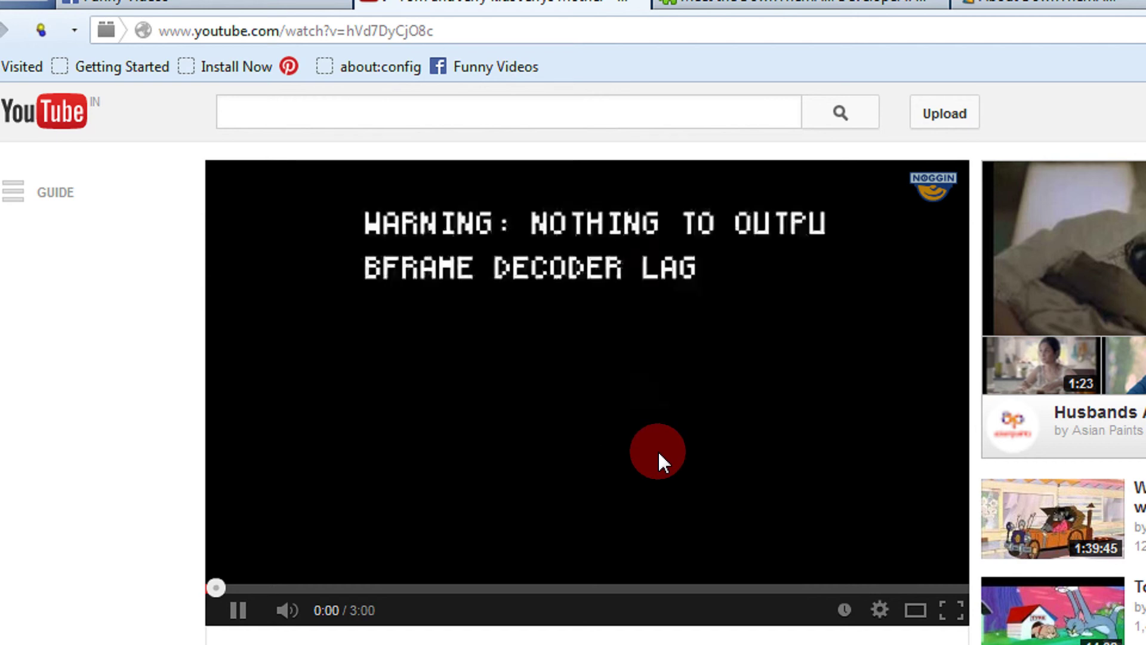
{"action": "mouse_move", "coordinate": [288, 609]}
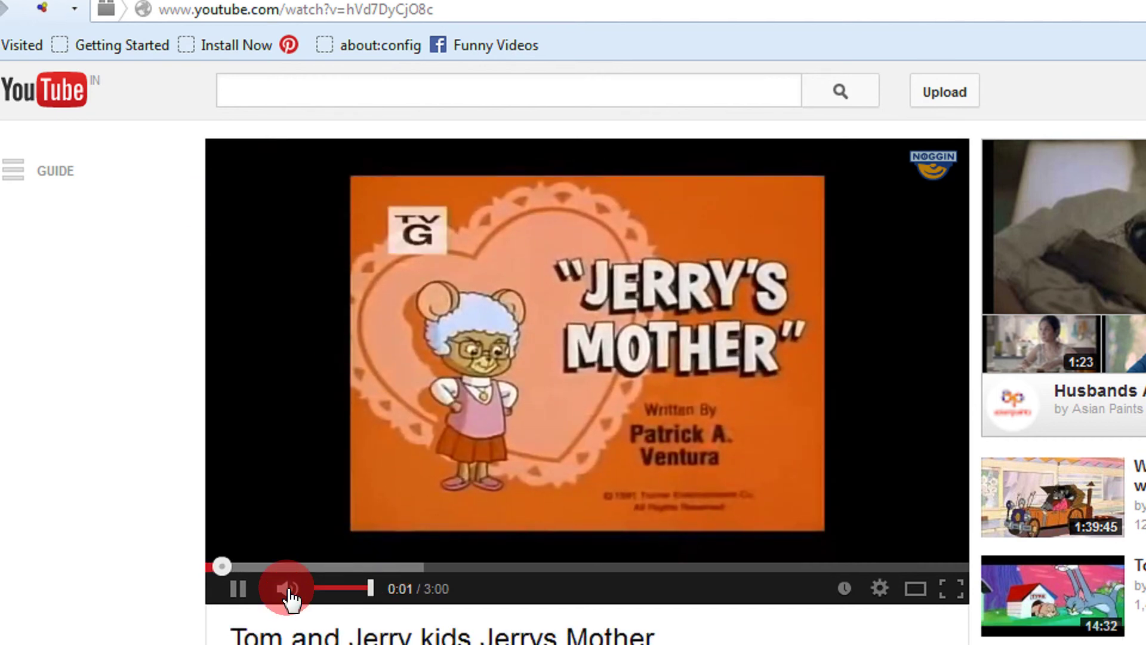
{"action": "left_click", "coordinate": [288, 589]}
Check the DownloadHelper list, then reload the page so the video gets detected
{"action": "left_click", "coordinate": [74, 8]}
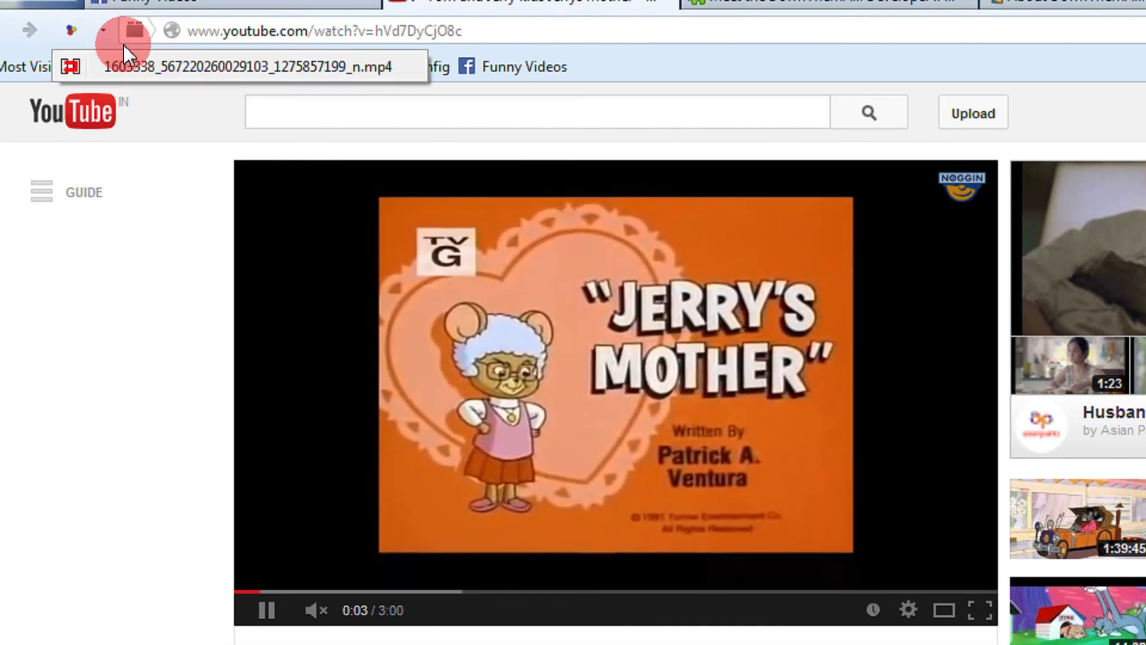
{"action": "mouse_move", "coordinate": [223, 62]}
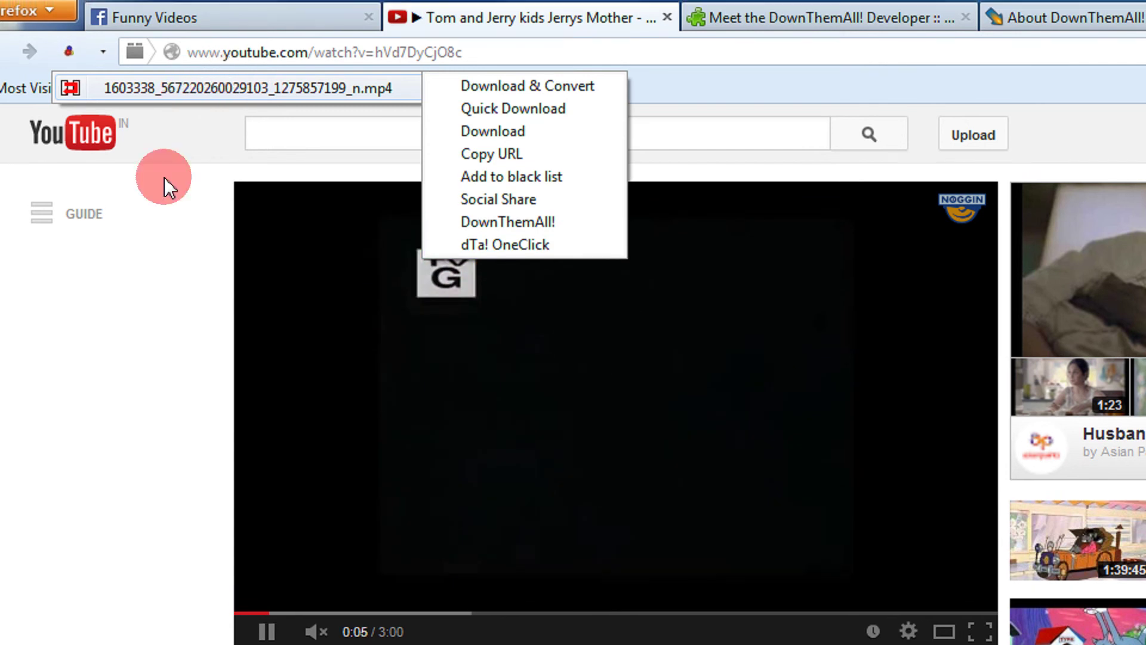
{"action": "left_click", "coordinate": [142, 242]}
{"action": "left_click", "coordinate": [105, 53]}
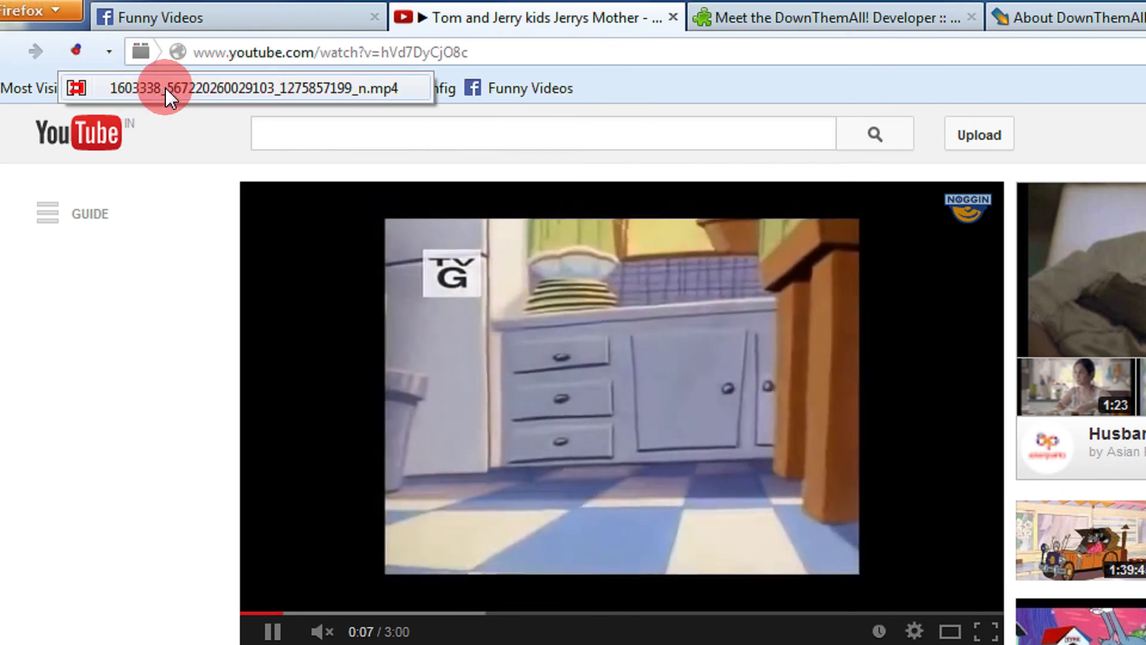
{"action": "mouse_move", "coordinate": [171, 88]}
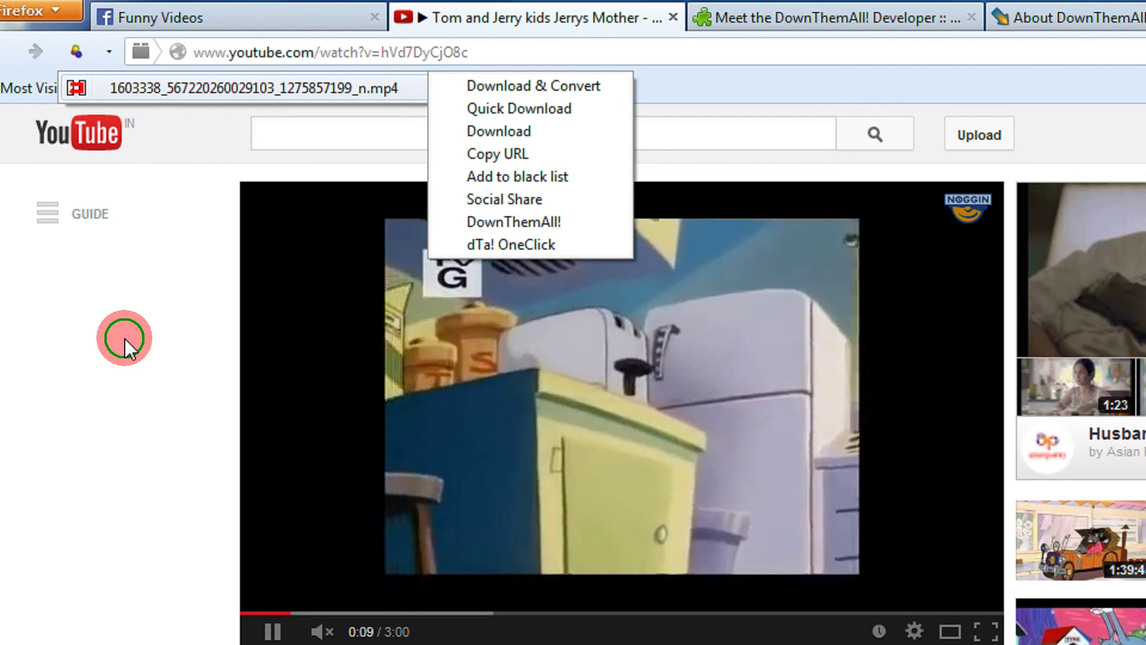
{"action": "right_click", "coordinate": [124, 338]}
{"action": "left_click", "coordinate": [166, 410]}
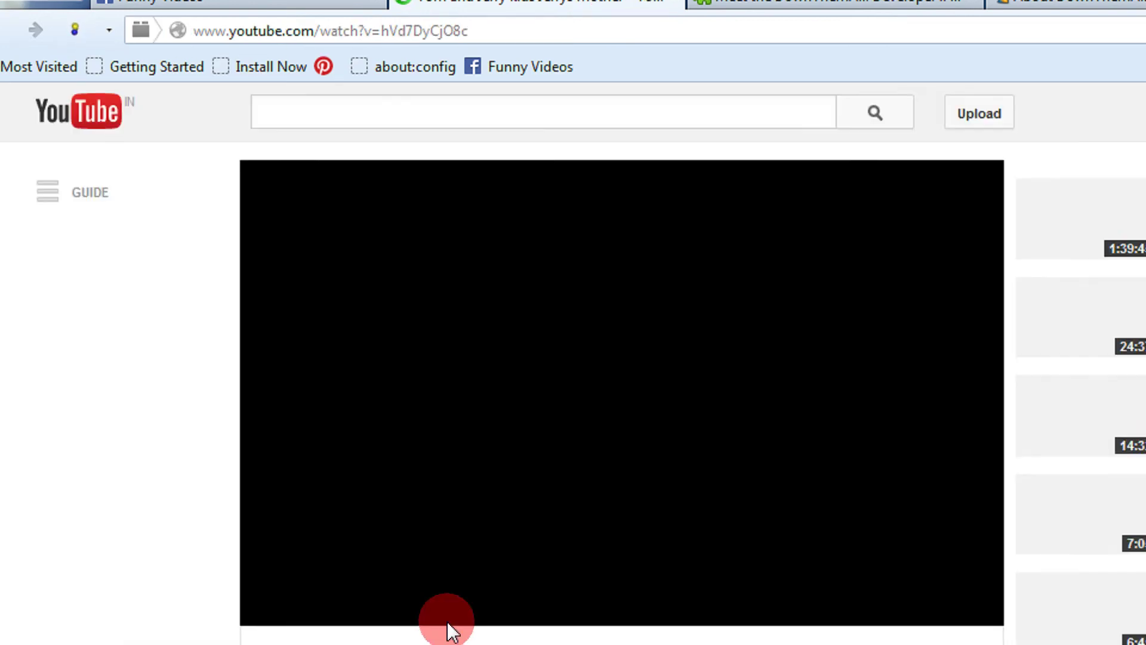
Reopen the DownloadHelper list to view the MP4, FLV and 3GP versions, including Medium MP4
{"action": "left_click_drag", "start_coordinate": [737, 561], "coordinate": [328, 556]}
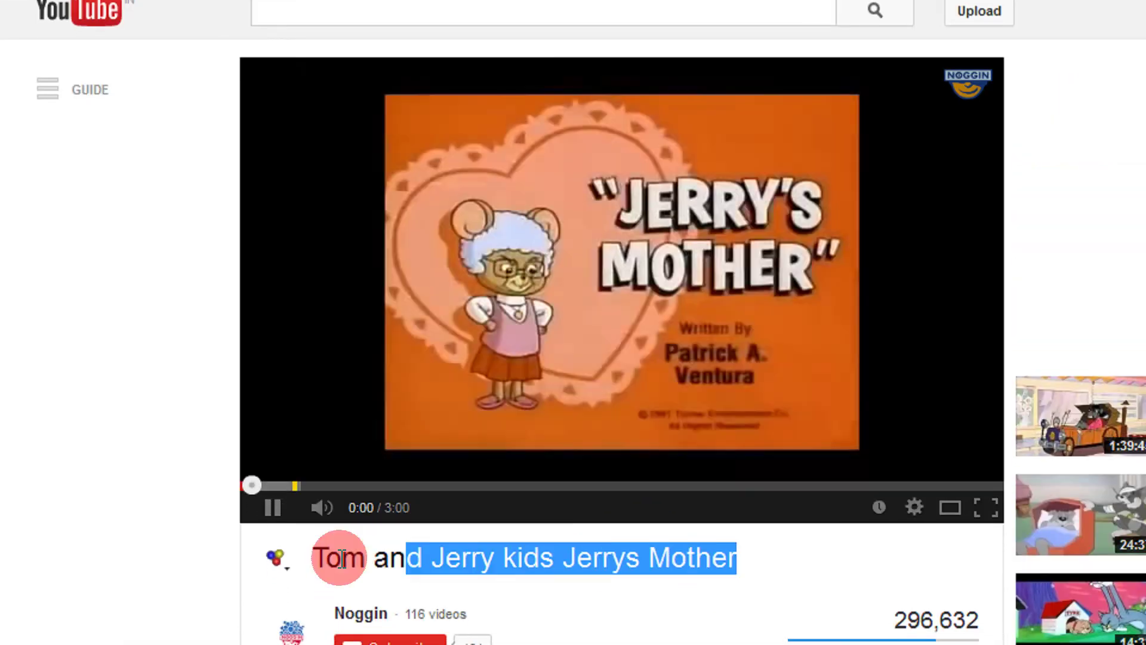
{"action": "left_click", "coordinate": [119, 11]}
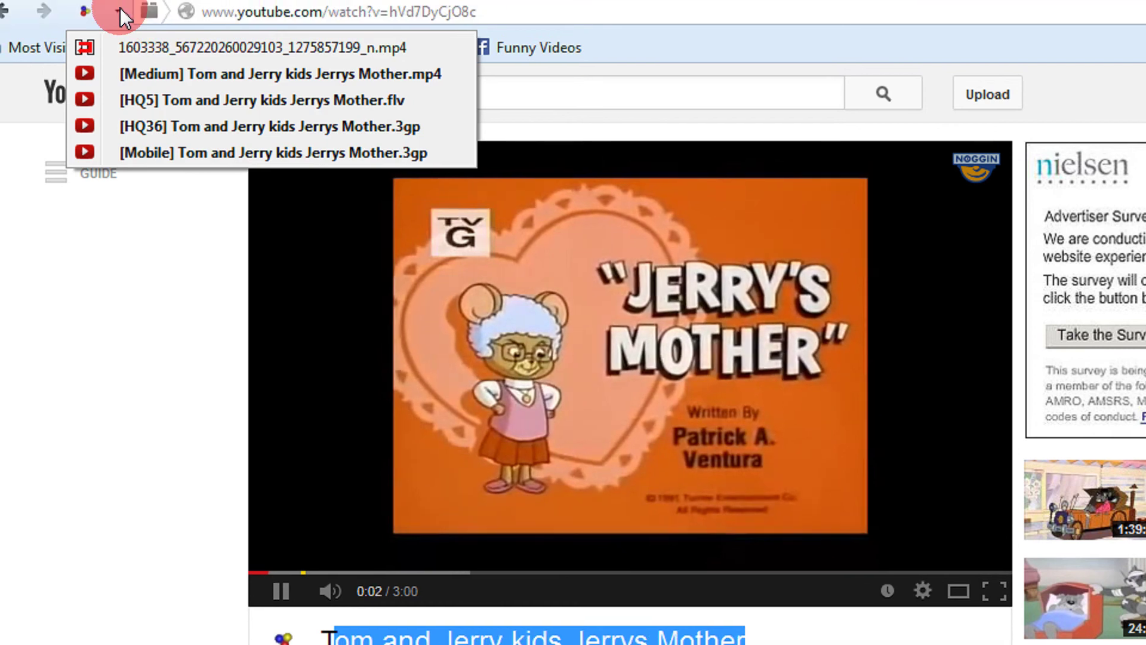
{"action": "right_click", "coordinate": [266, 75]}
{"action": "left_click", "coordinate": [270, 102]}
{"action": "mouse_move", "coordinate": [269, 167]}
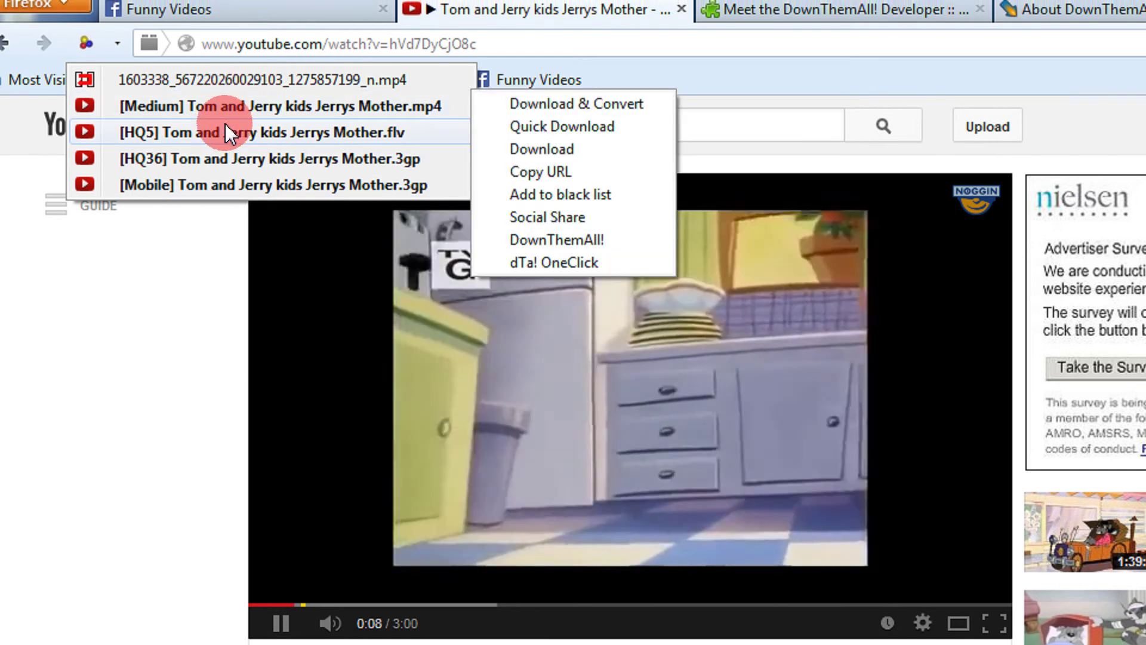
{"action": "left_click", "coordinate": [560, 131]}
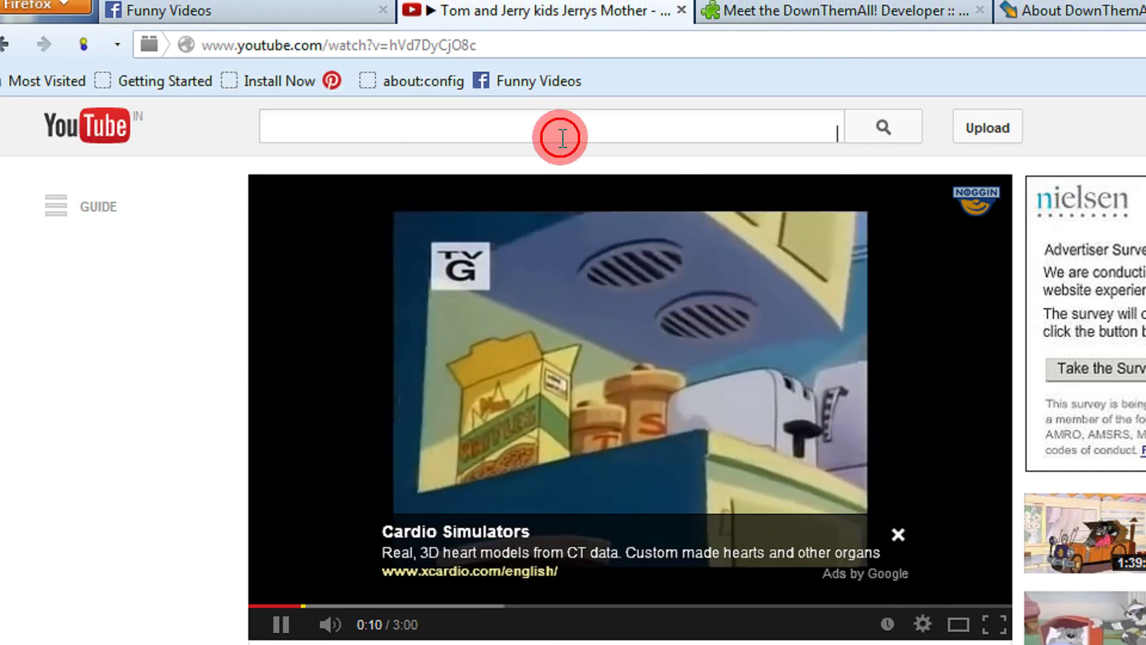
Search YouTube for 'tom and jerry,hd' and open the Mr and Mrs Jerry Kissing video
{"action": "type", "text": "tom"}
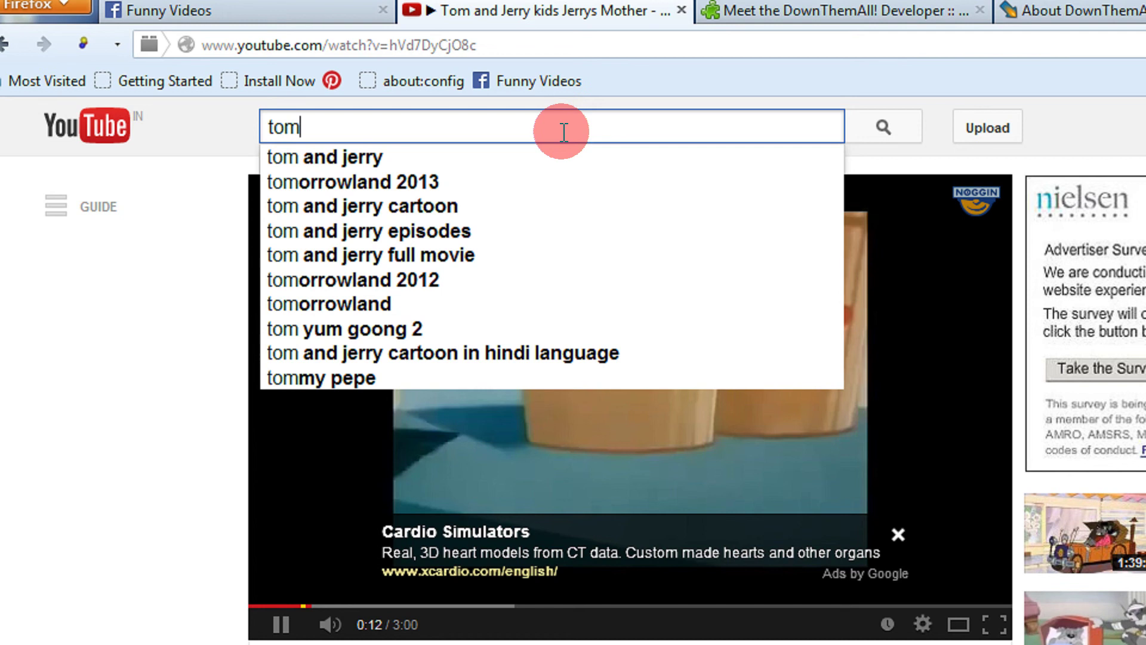
{"action": "type", "text": " and jerry,hd"}
{"action": "key", "text": "Return"}
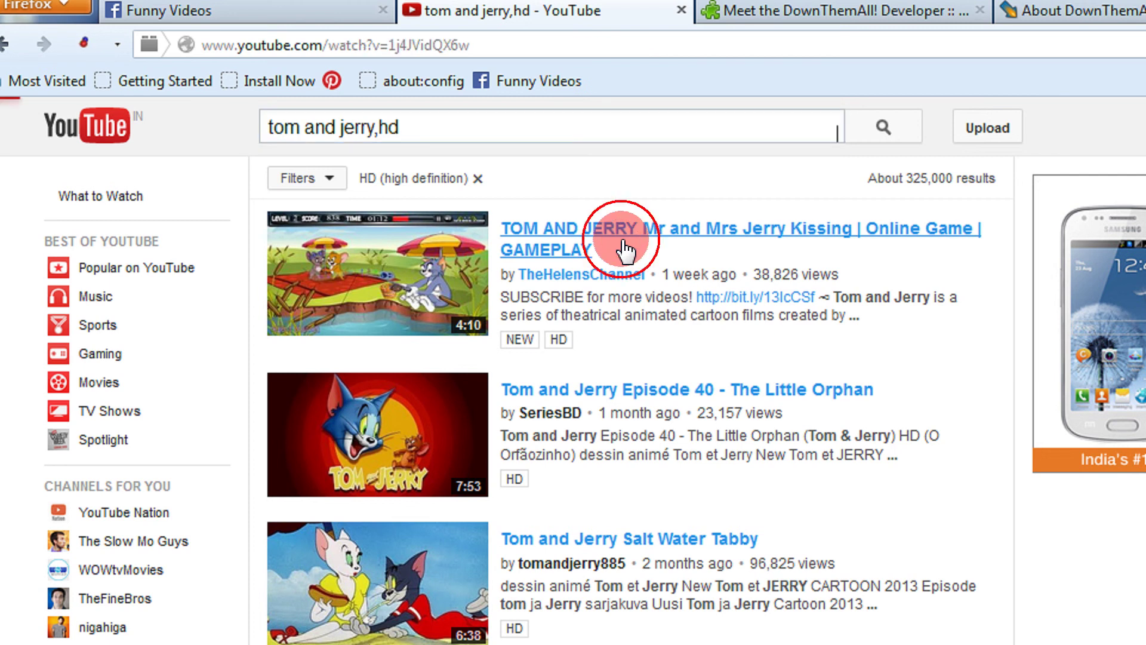
{"action": "left_click", "coordinate": [624, 245]}
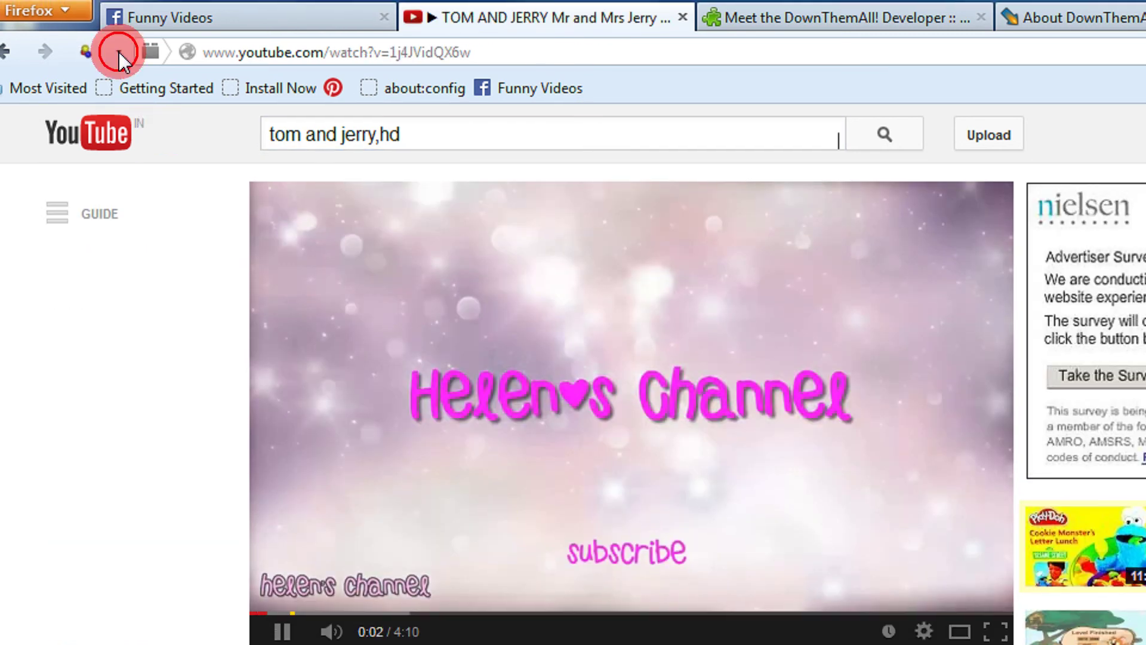
Reload the page and send the [720p] MP4 to DownThemAll! via dTa! OneClick (45.34 MB)
{"action": "left_click", "coordinate": [117, 45]}
{"action": "left_click", "coordinate": [123, 300]}
{"action": "right_click", "coordinate": [122, 340]}
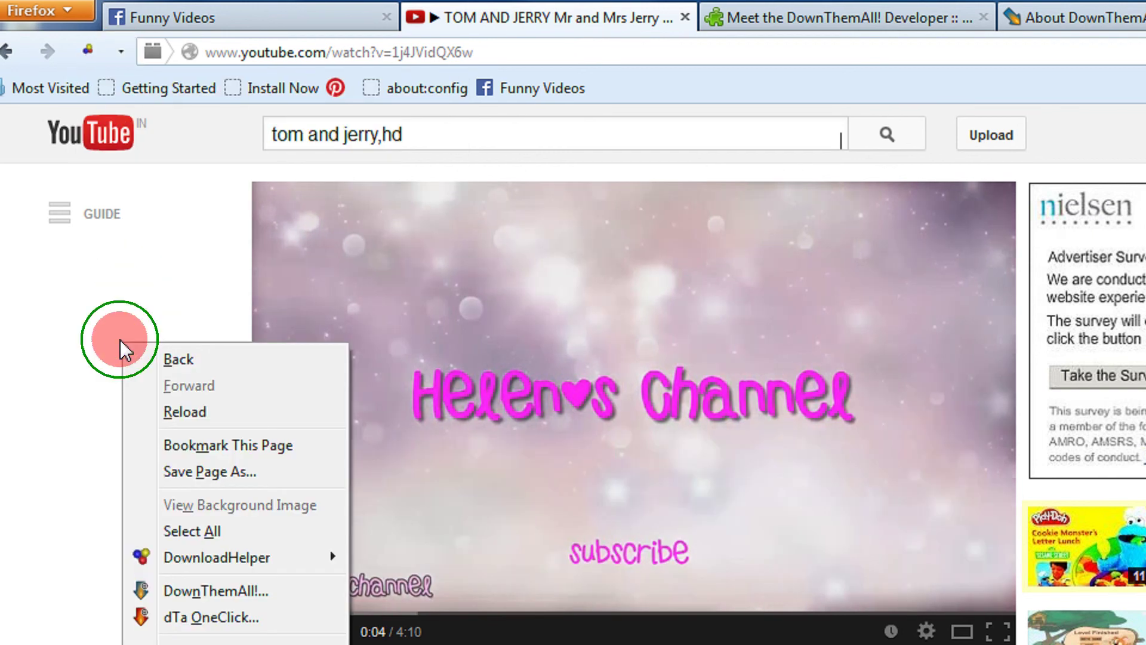
{"action": "left_click", "coordinate": [173, 412]}
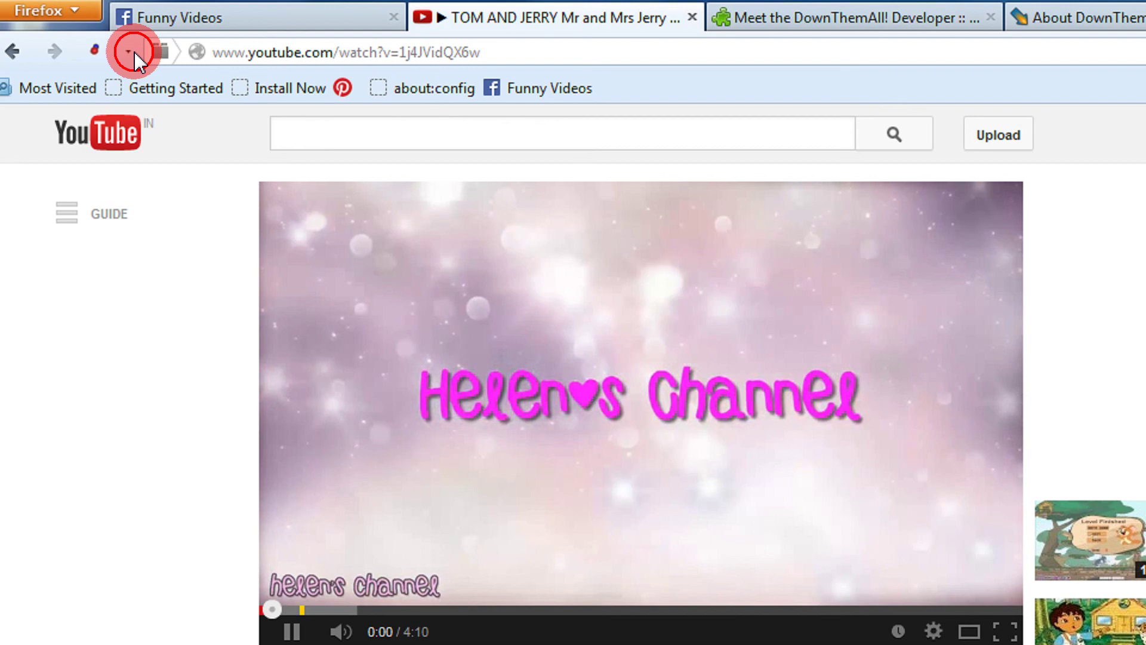
{"action": "left_click", "coordinate": [127, 52]}
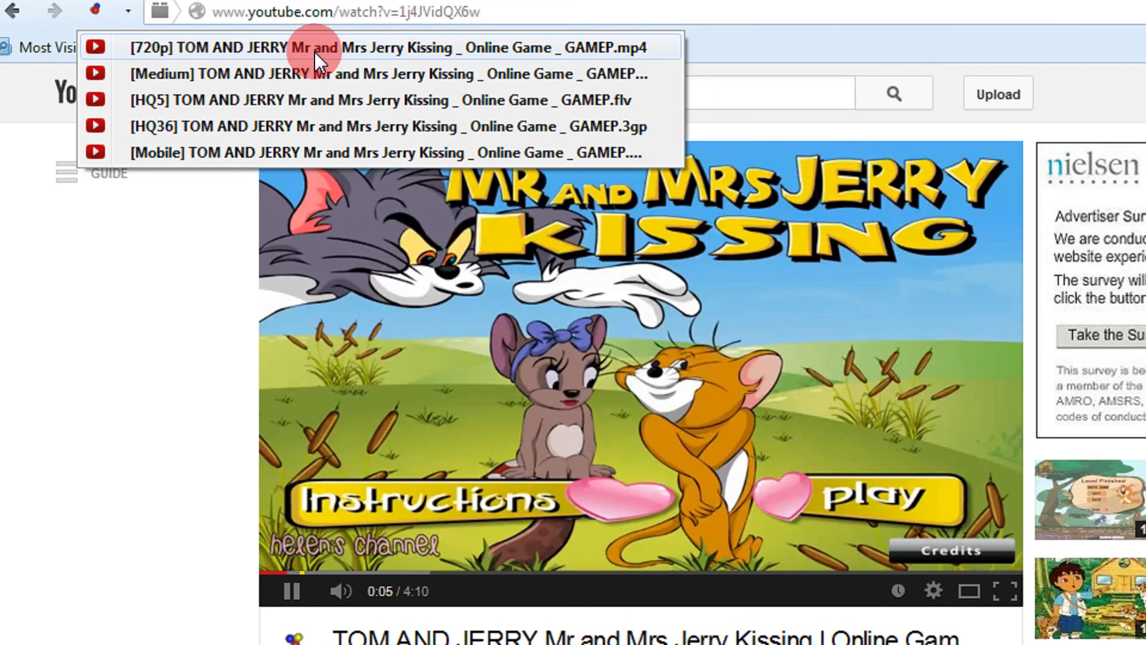
{"action": "mouse_move", "coordinate": [410, 56]}
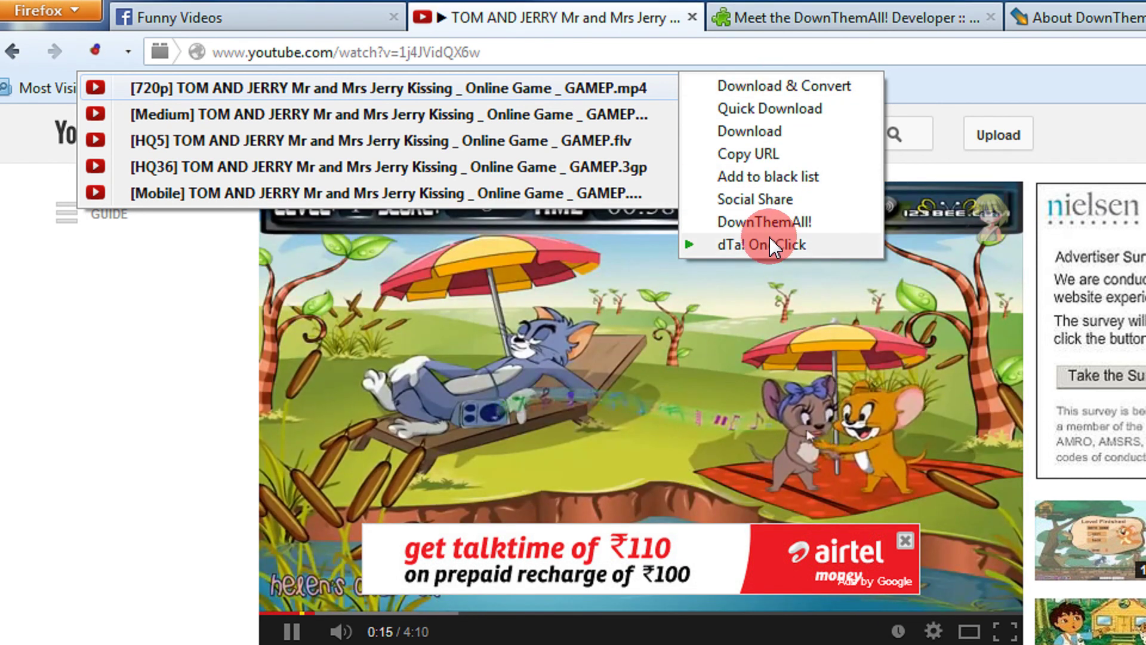
{"action": "left_click", "coordinate": [768, 240]}
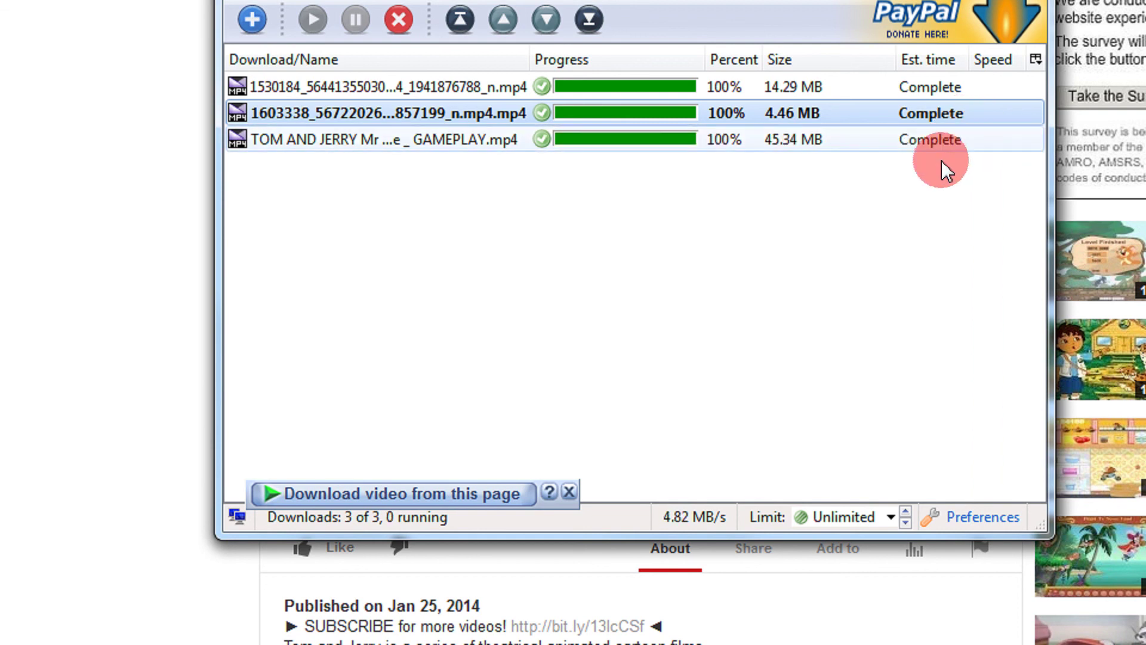
Play the finished Tom and Jerry GAMEPLAY.mp4 in KMPlayer and centre its window
{"action": "left_click", "coordinate": [546, 142]}
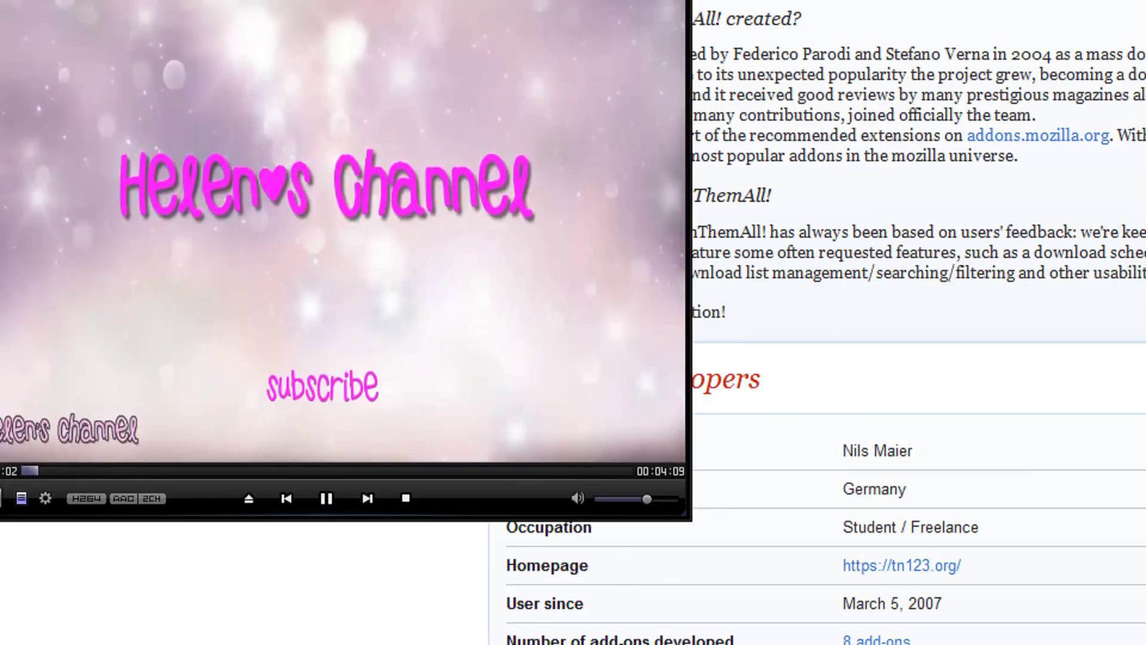
{"action": "left_click", "coordinate": [306, 73]}
{"action": "mouse_move", "coordinate": [305, 73]}
{"action": "left_mouse_down"}
{"action": "mouse_move", "coordinate": [538, 6]}
{"action": "mouse_move", "coordinate": [503, 116]}
{"action": "left_mouse_up"}
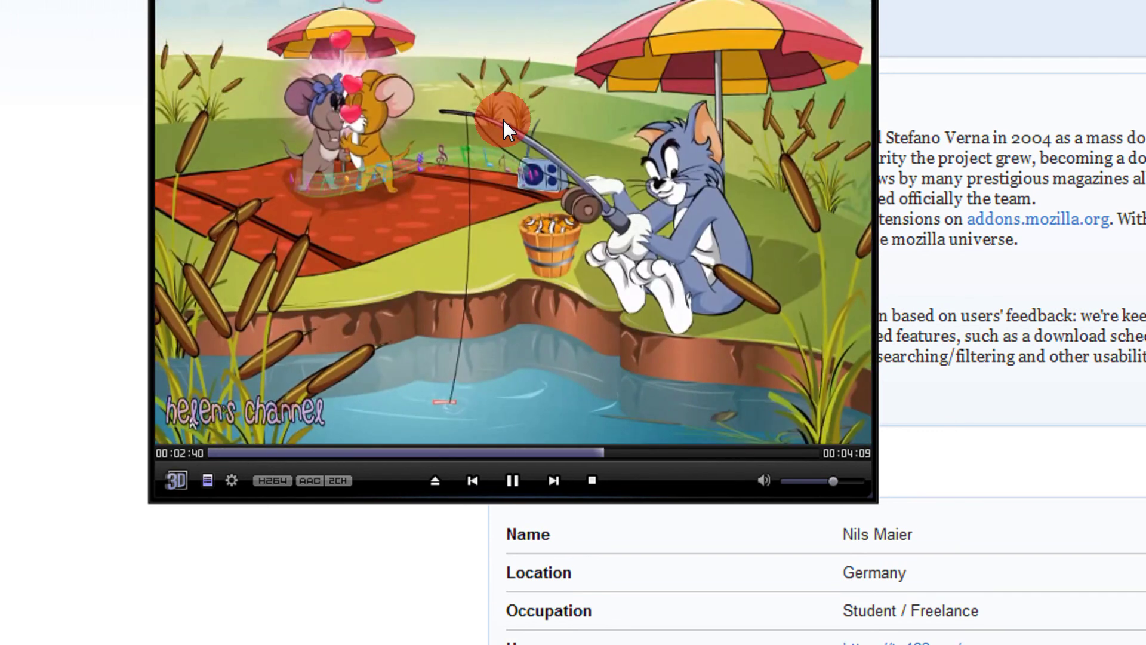